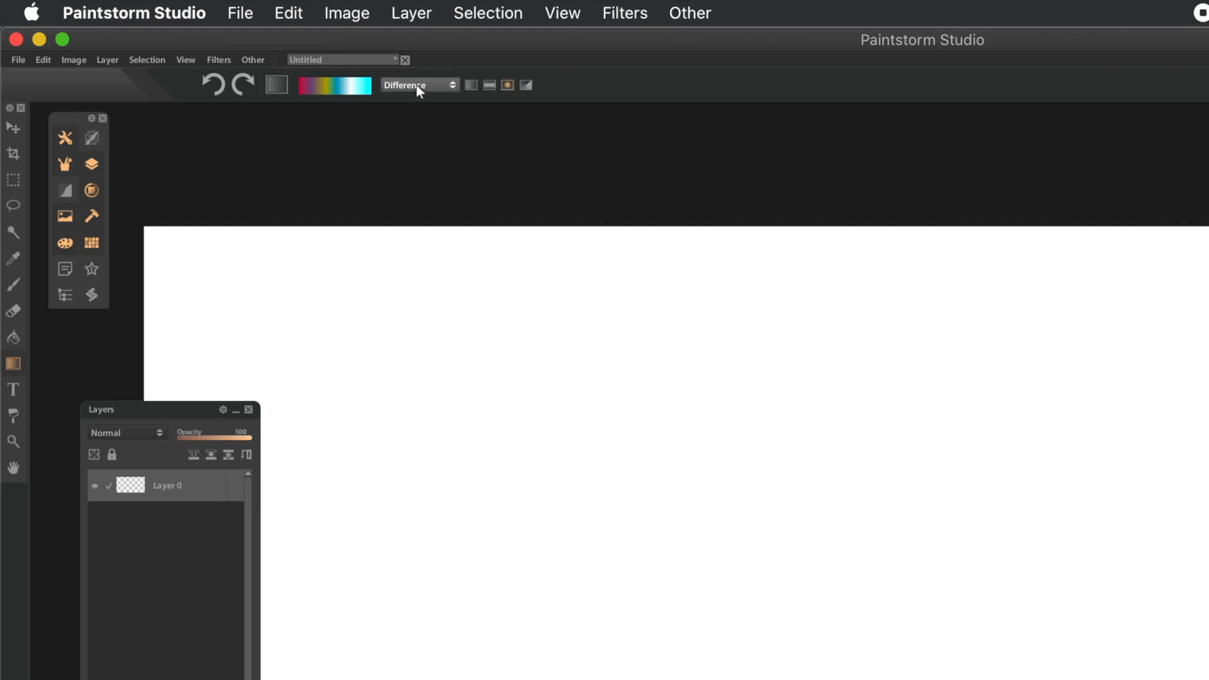
# Step: Set the gradient blend mode to Difference and load the yellow-green-orange gradient preset for editing
pyautogui.click(416, 85)
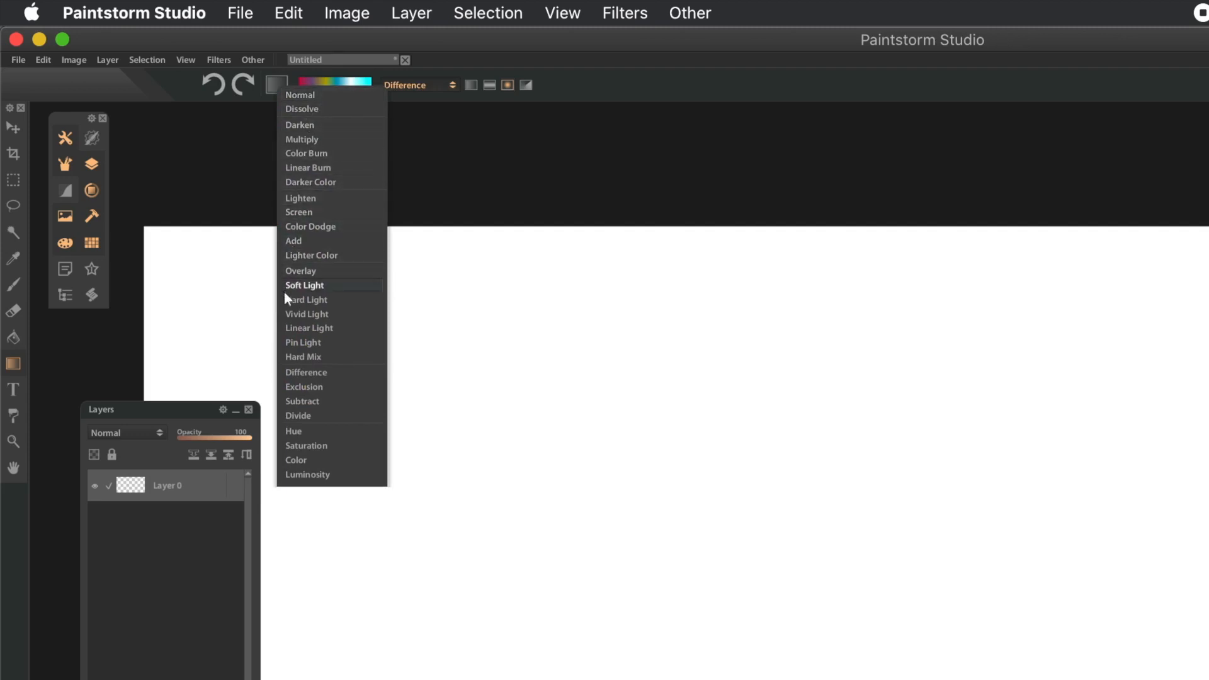
pyautogui.click(342, 372)
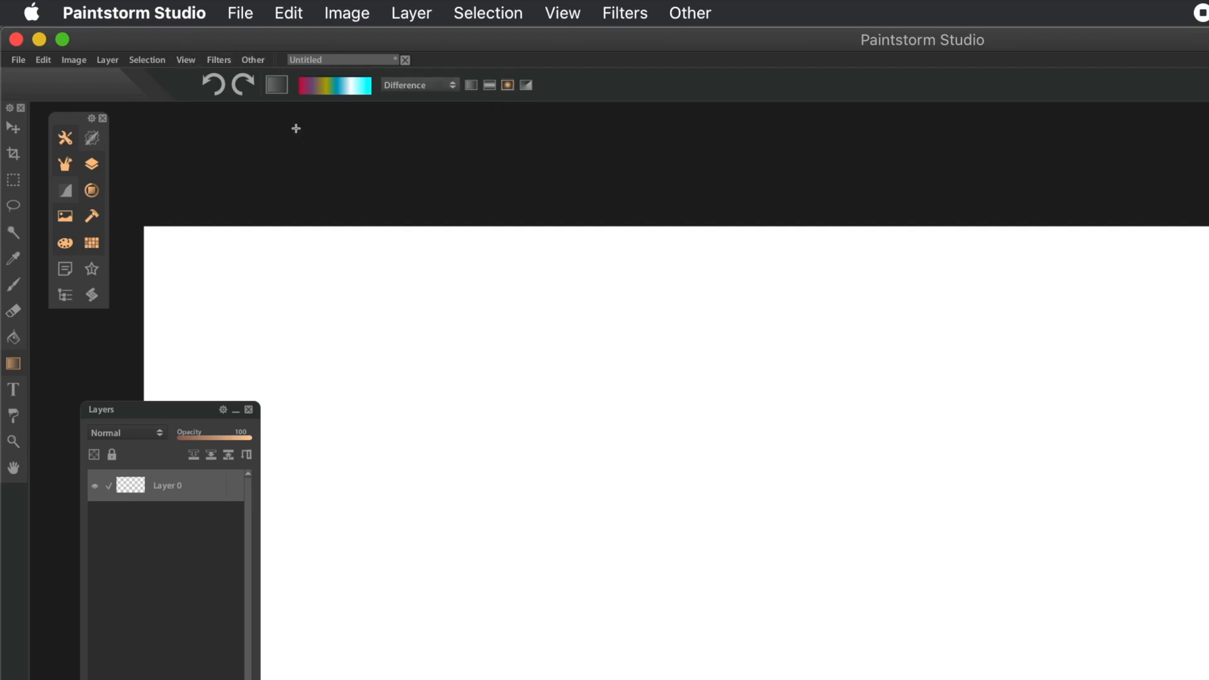
pyautogui.click(352, 88)
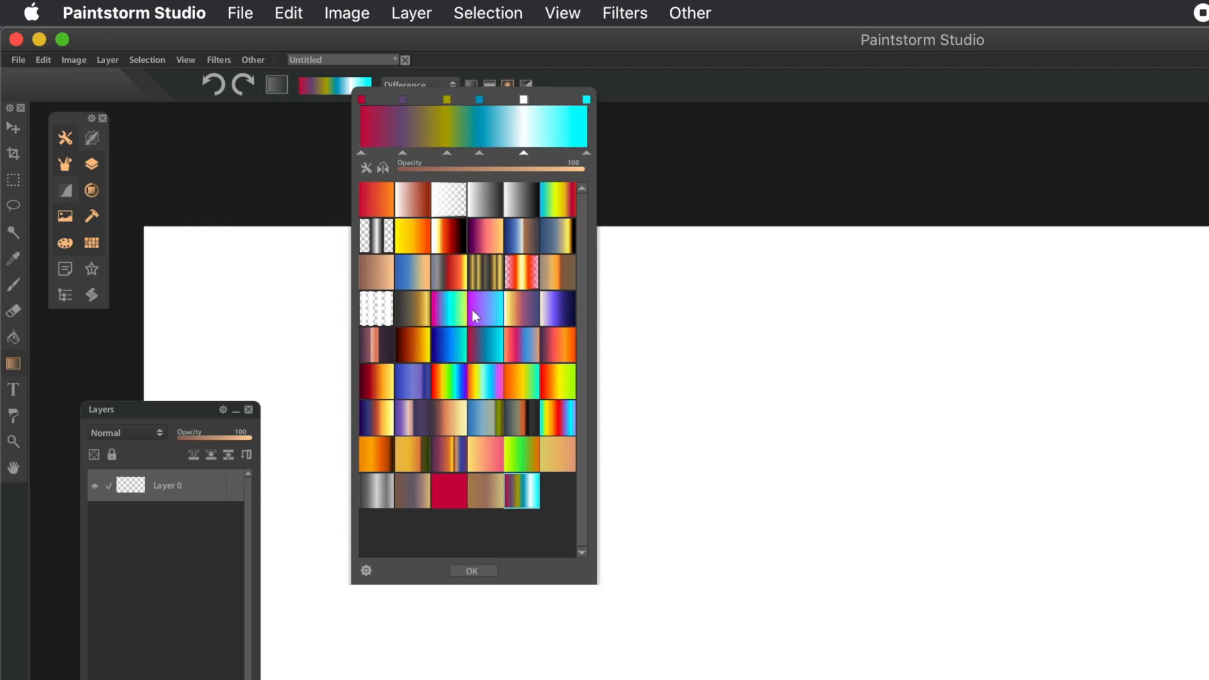
pyautogui.click(446, 236)
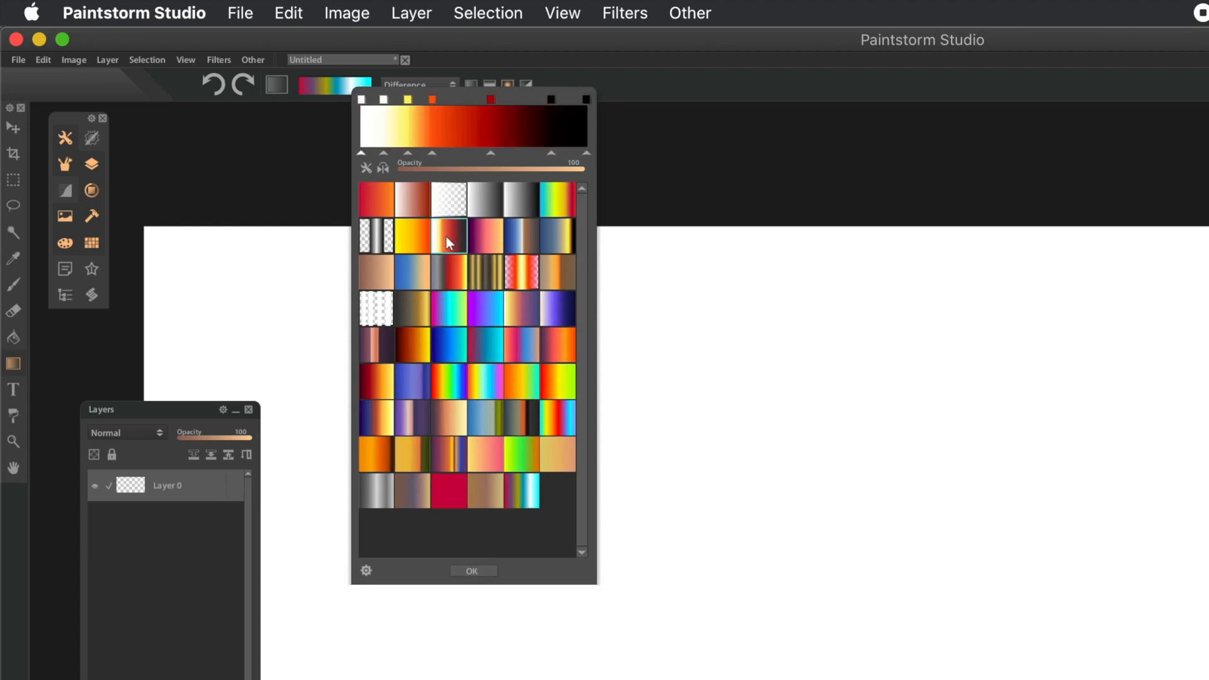
pyautogui.click(451, 278)
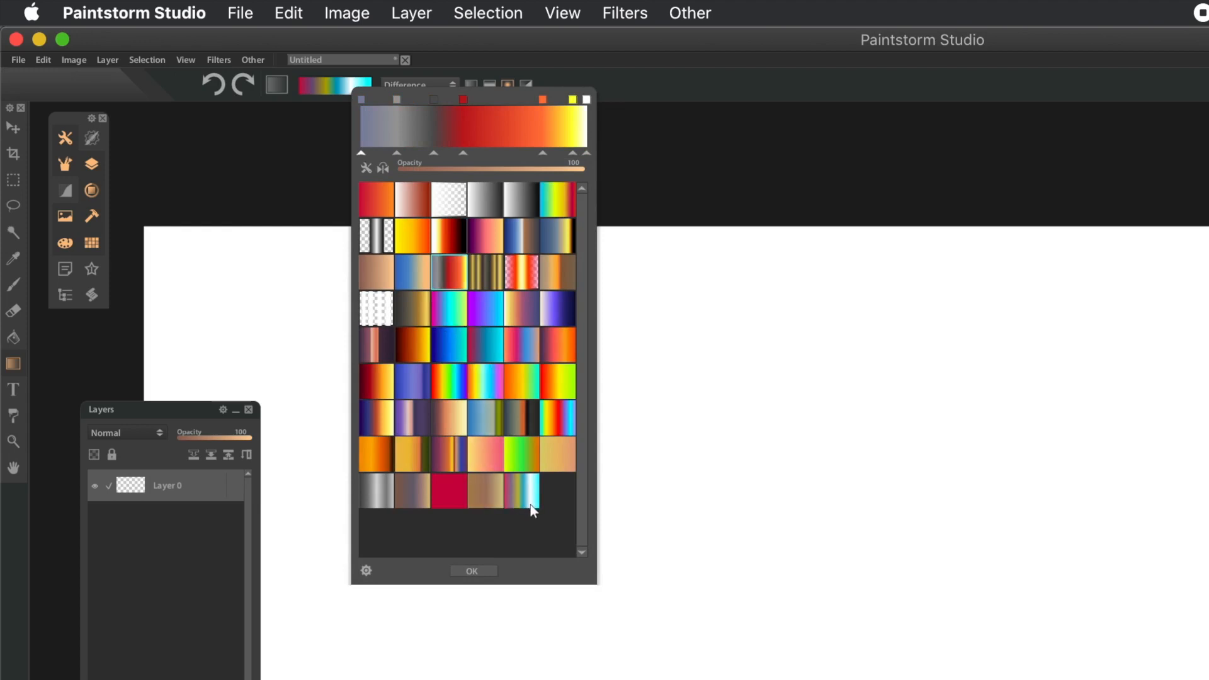
pyautogui.click(496, 387)
pyautogui.click(422, 385)
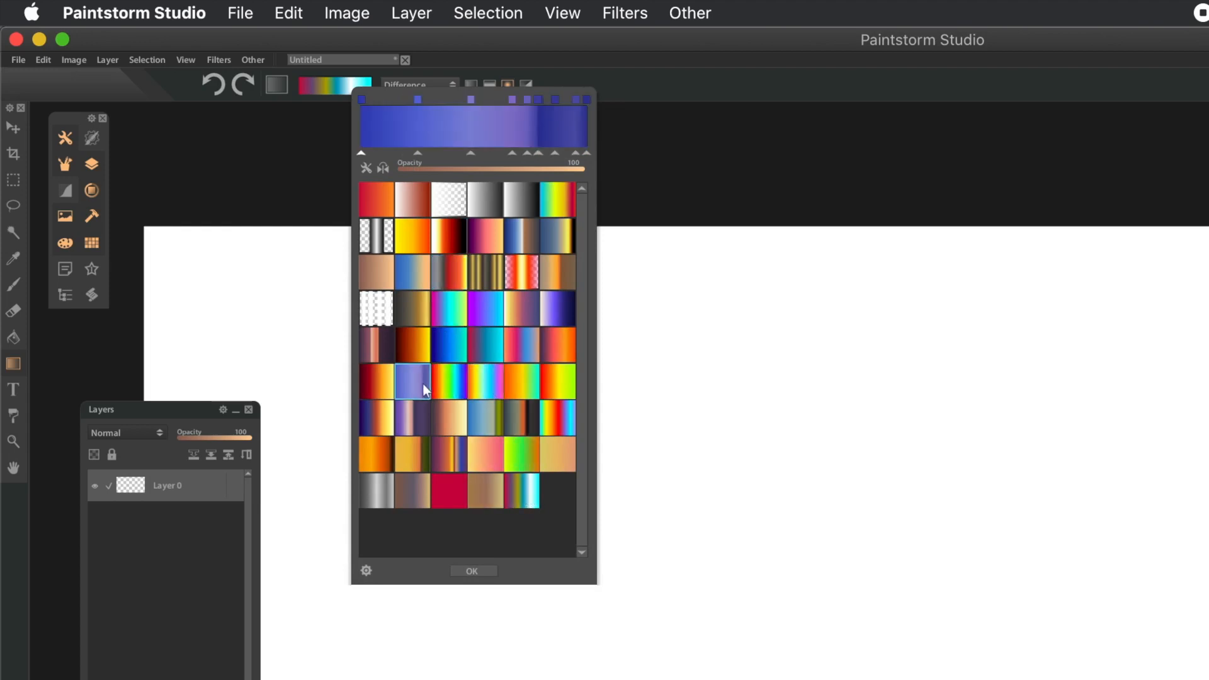
pyautogui.click(522, 463)
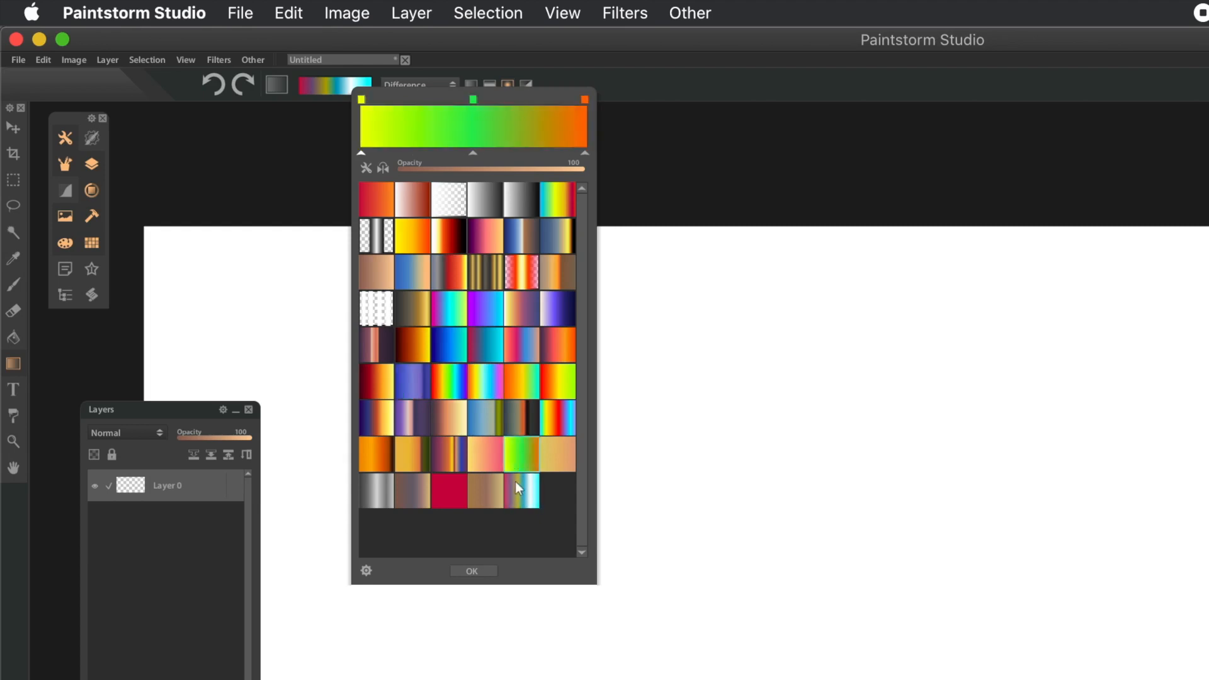
# Step: Add a colour stop between the gradient's yellow and green stops and colour it white
pyautogui.click(431, 153)
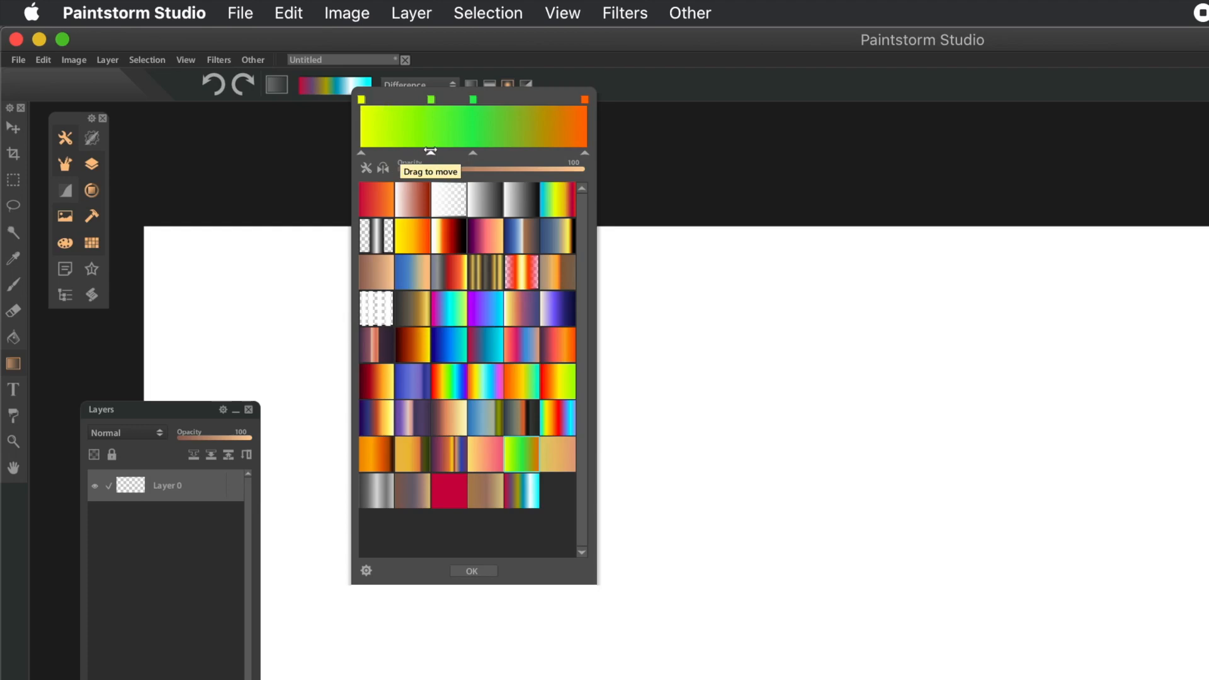
pyautogui.doubleClick(430, 99)
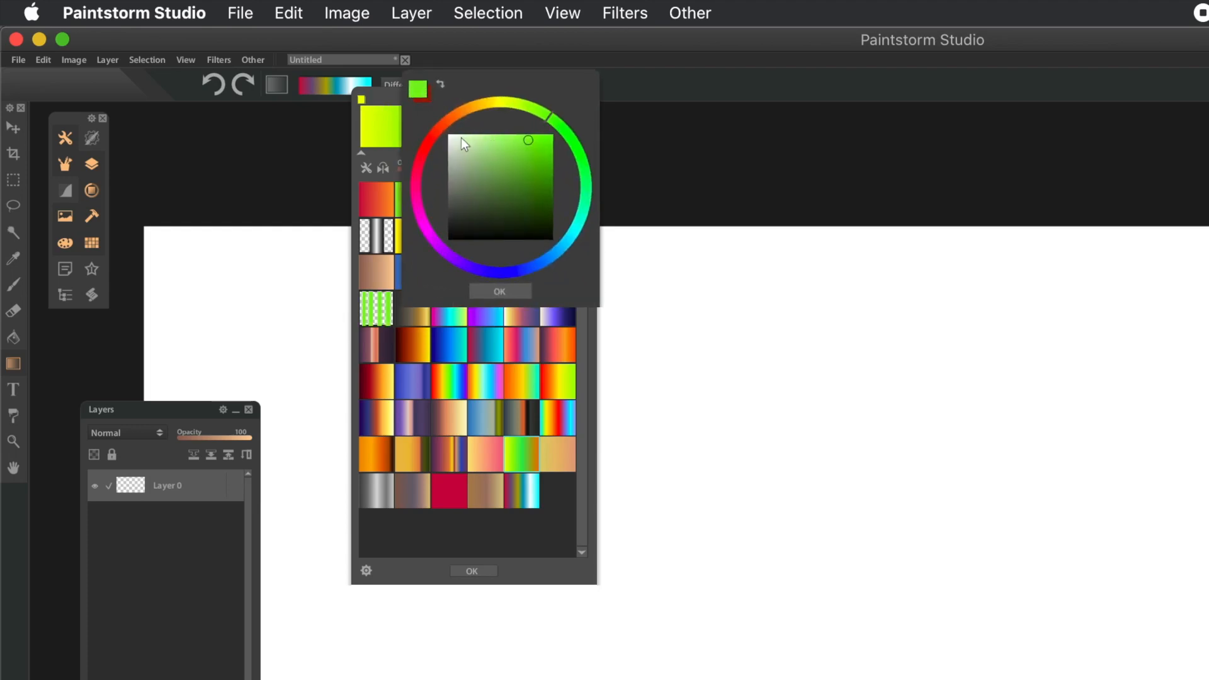
pyautogui.moveTo(461, 138); pyautogui.dragTo(454, 134)
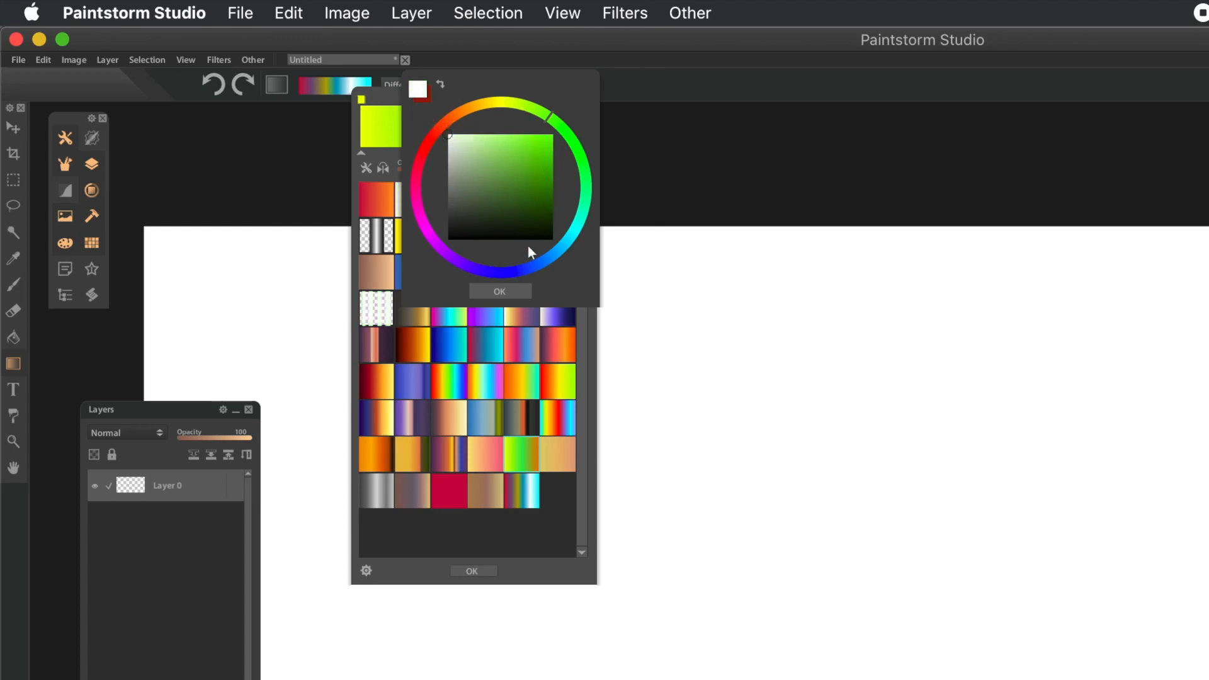
pyautogui.click(517, 293)
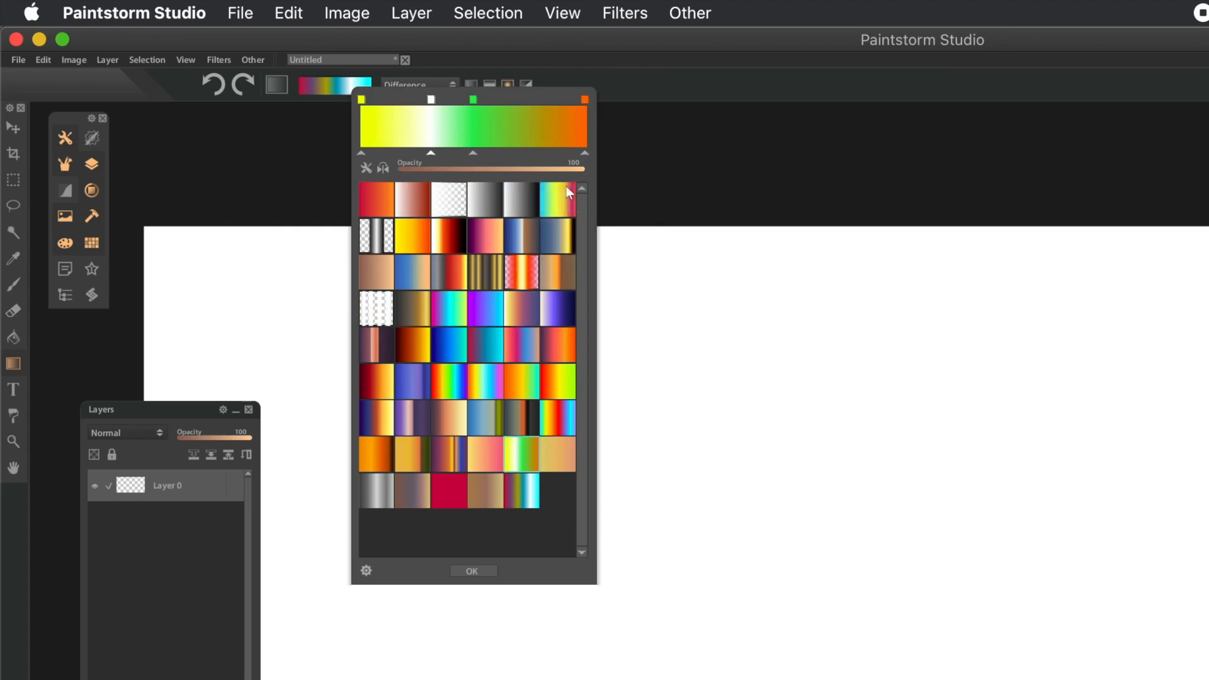
# Step: Add a colour stop between the gradient's green and orange stops and colour it bright blue
pyautogui.click(524, 100)
pyautogui.doubleClick(522, 102)
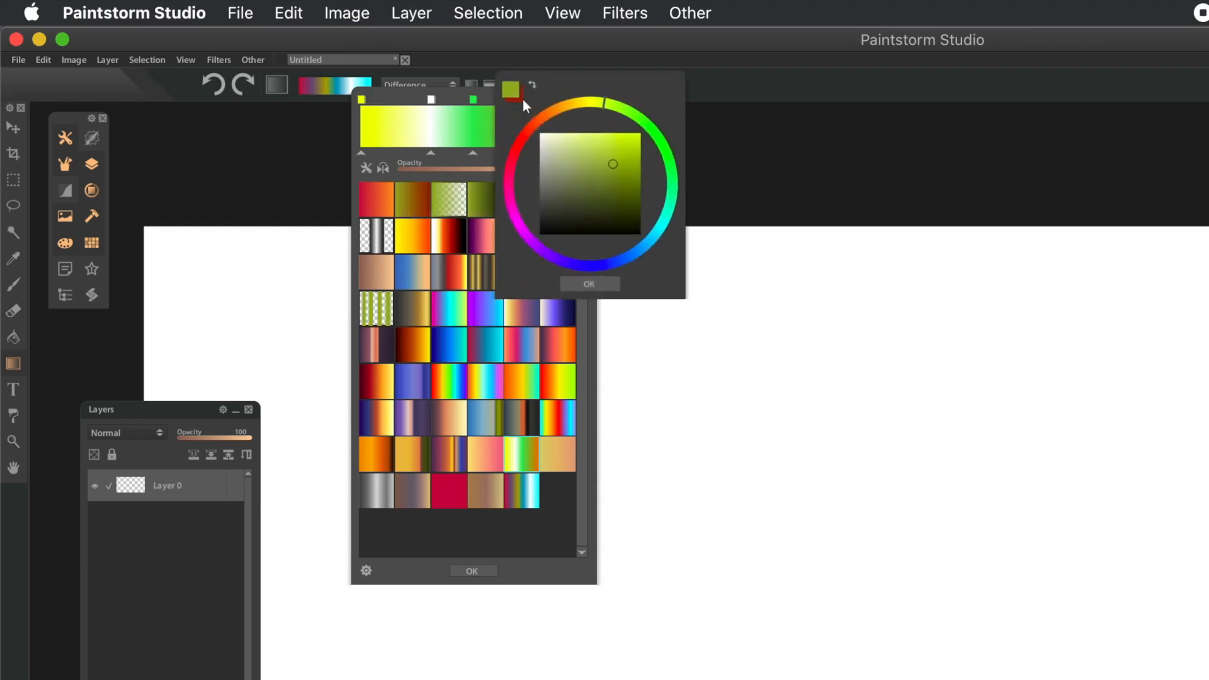
pyautogui.click(622, 266)
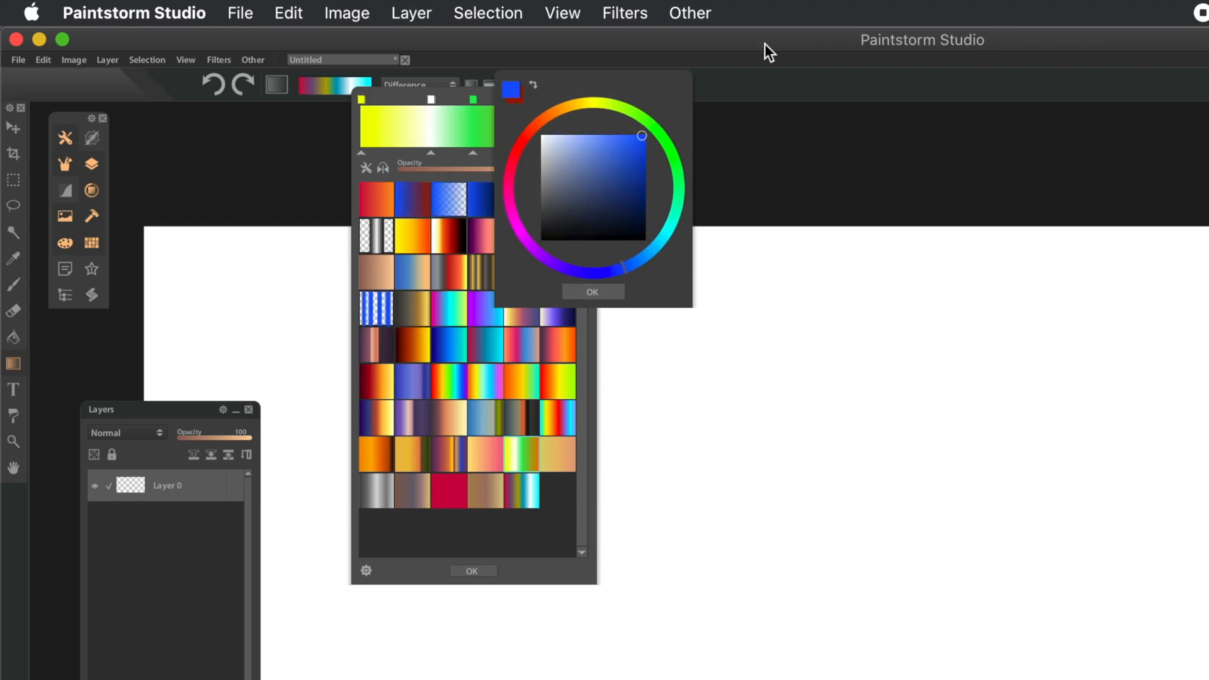
pyautogui.click(760, 73)
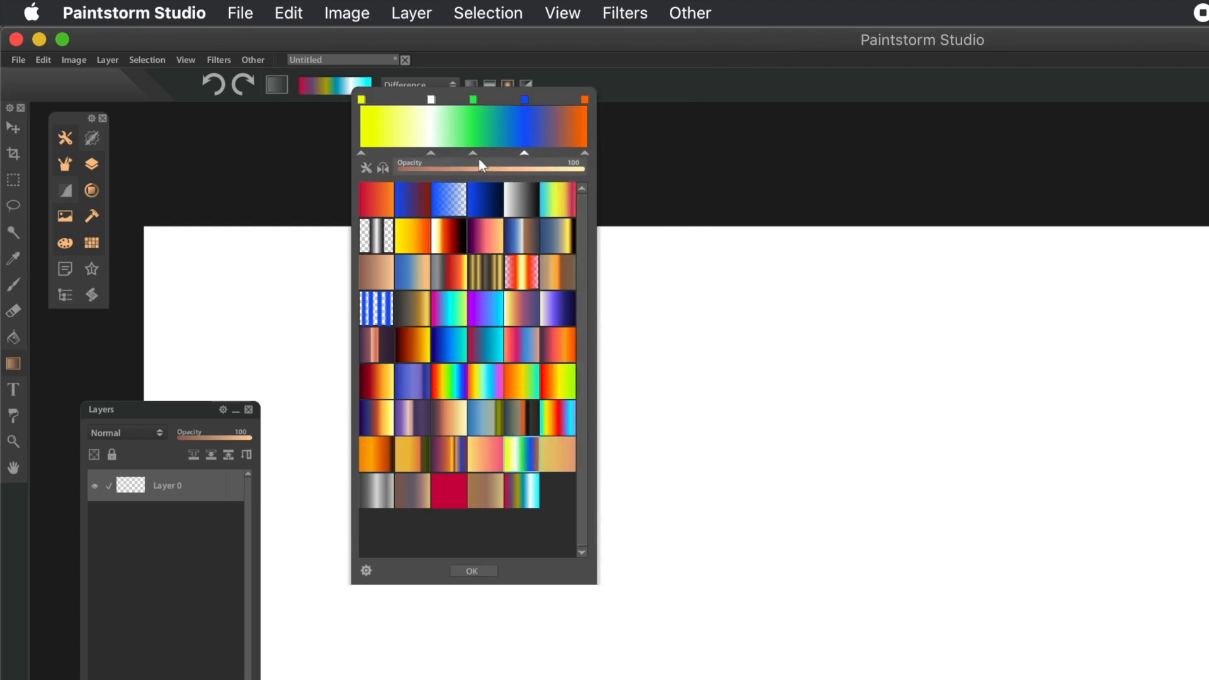
# Step: Add a colour stop between the gradient's blue and orange stops and colour it bright yellow
pyautogui.click(552, 153)
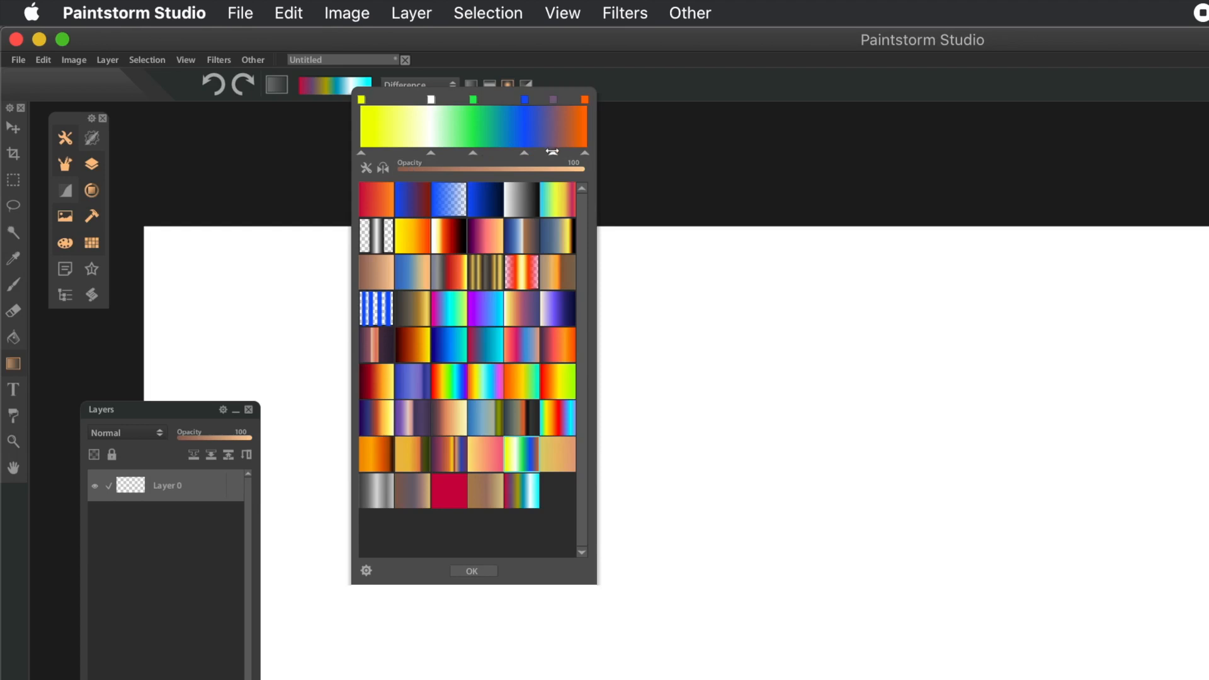
pyautogui.click(553, 99)
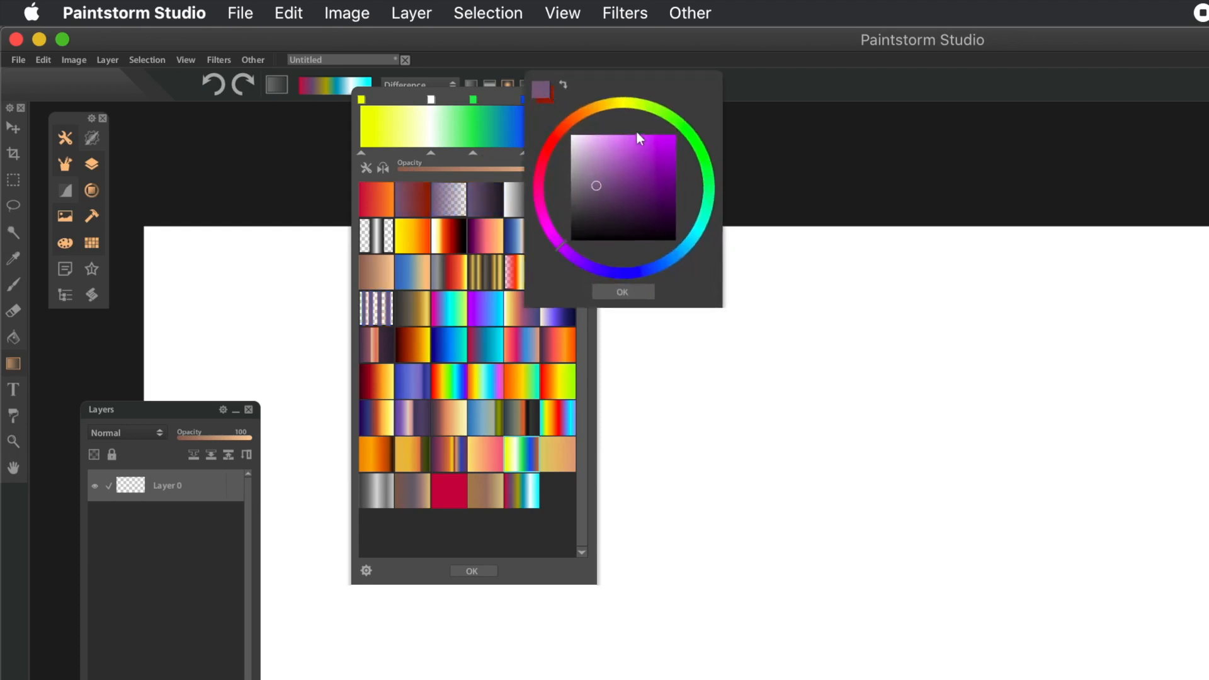
pyautogui.click(621, 104)
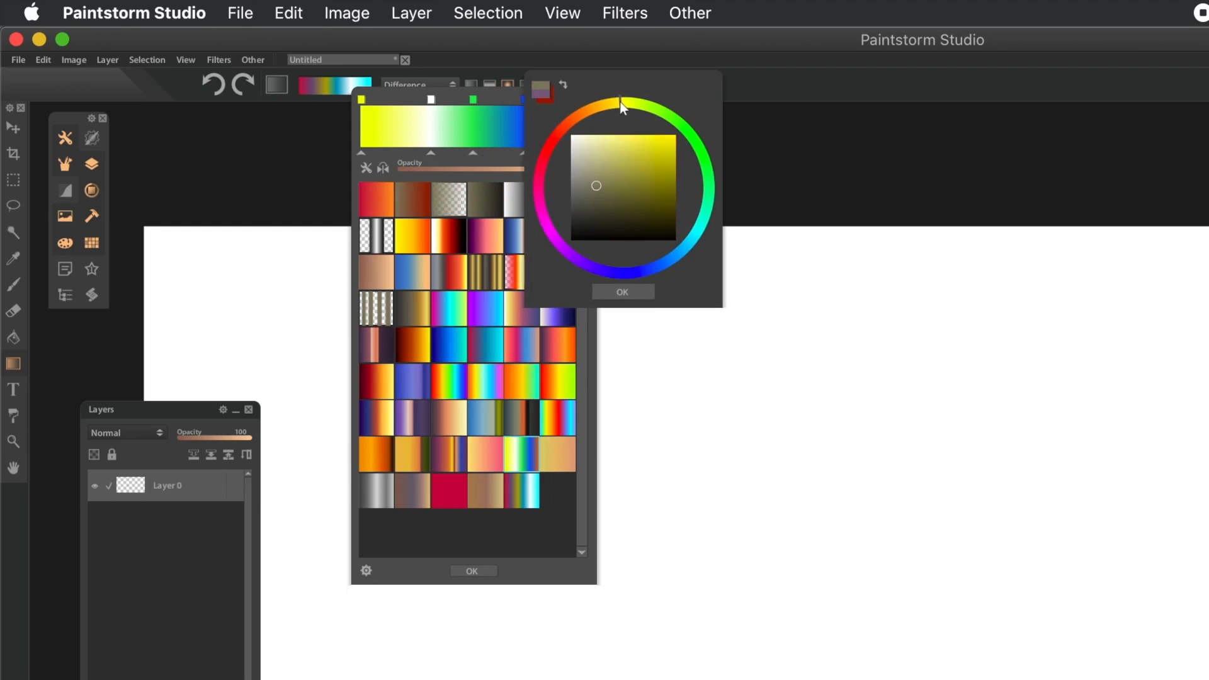
pyautogui.moveTo(639, 149); pyautogui.dragTo(686, 133)
pyautogui.click(717, 54)
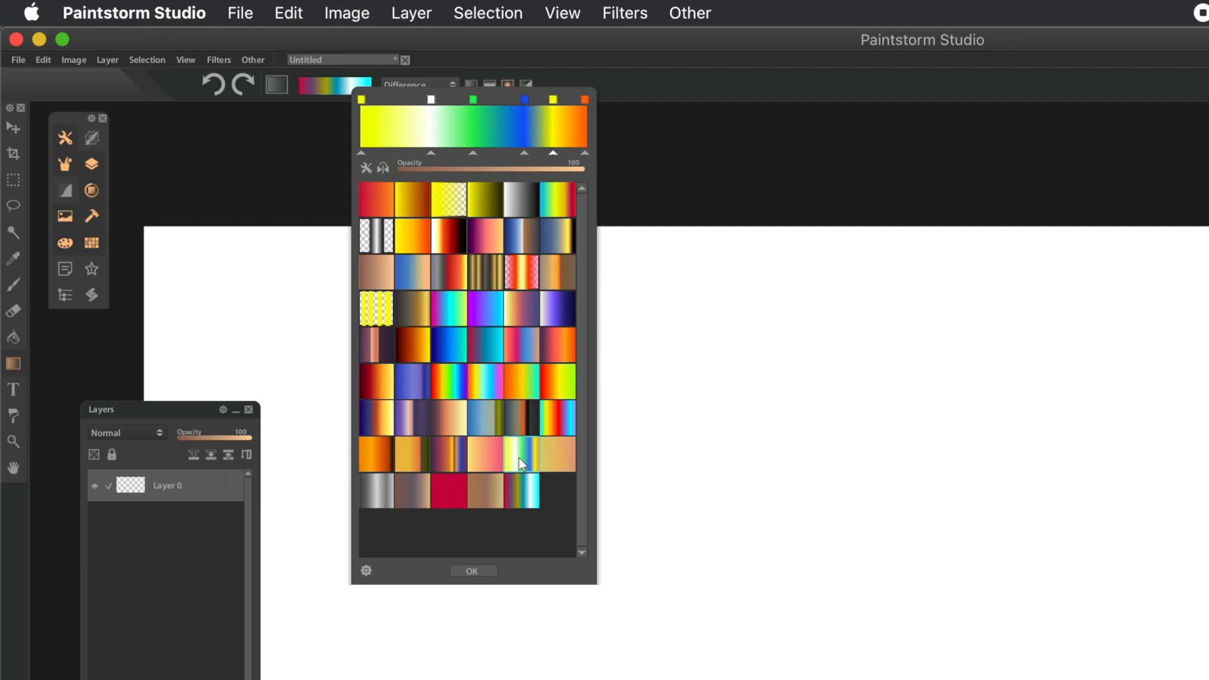
# Step: Review the options for creating, deleting, importing and exporting gradients, and close the gradient editor
pyautogui.click(367, 571)
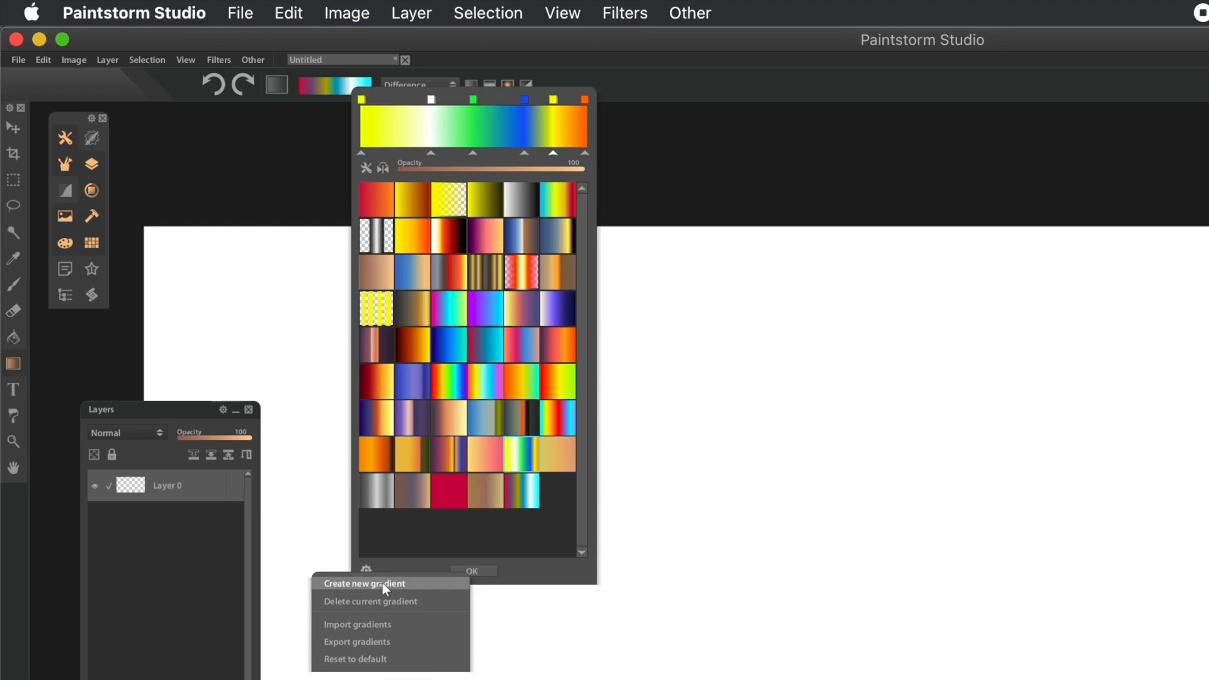
pyautogui.click(709, 89)
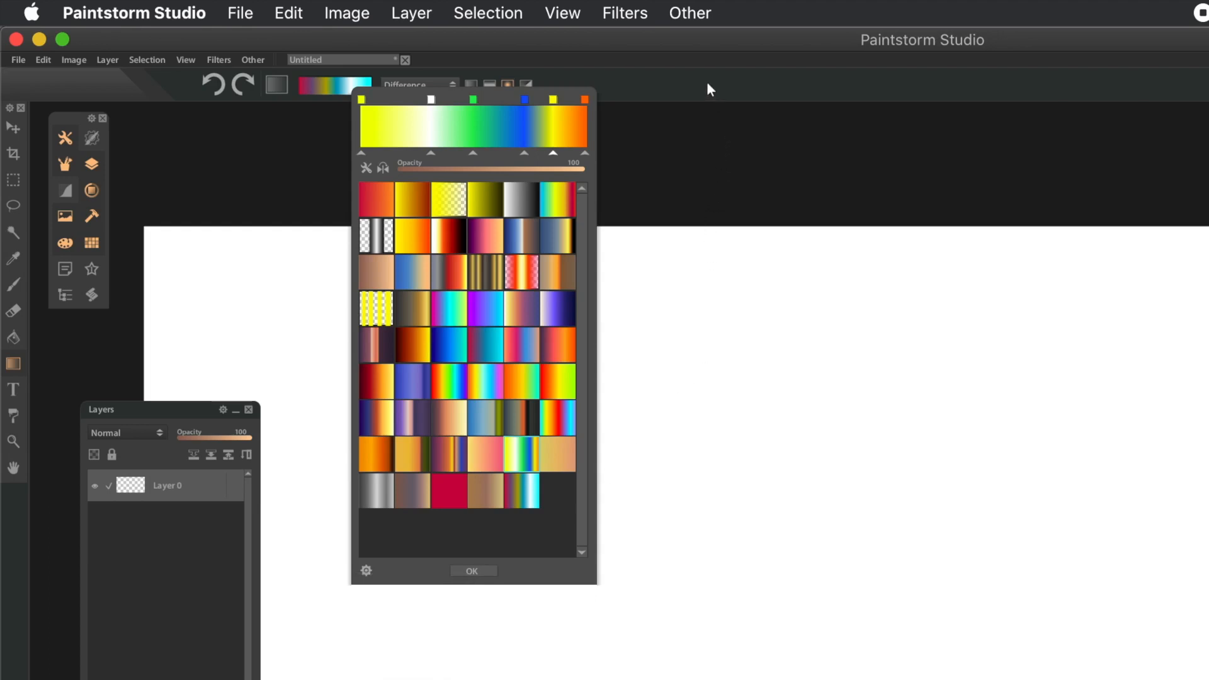
pyautogui.click(625, 83)
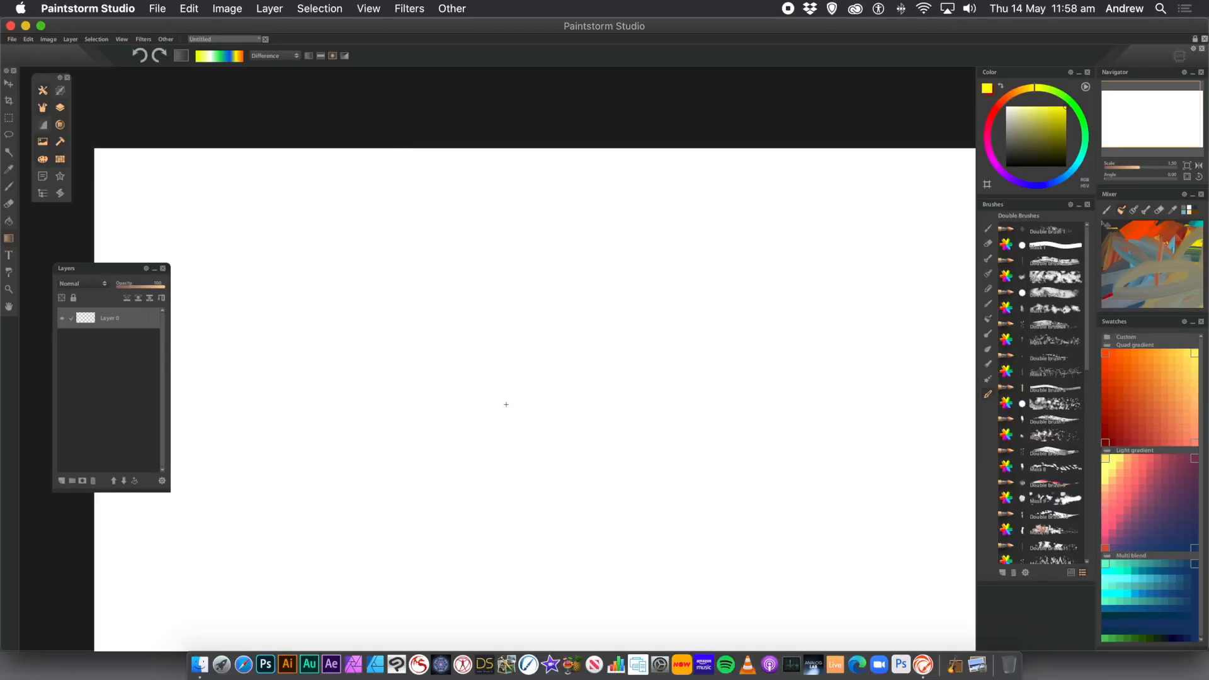
# Step: Layer repeated radial gradients outward from the canvas centre, starting near full canvas size and varying their radius, to build concentric psychedelic rings
pyautogui.moveTo(507, 404); pyautogui.dragTo(139, 135)
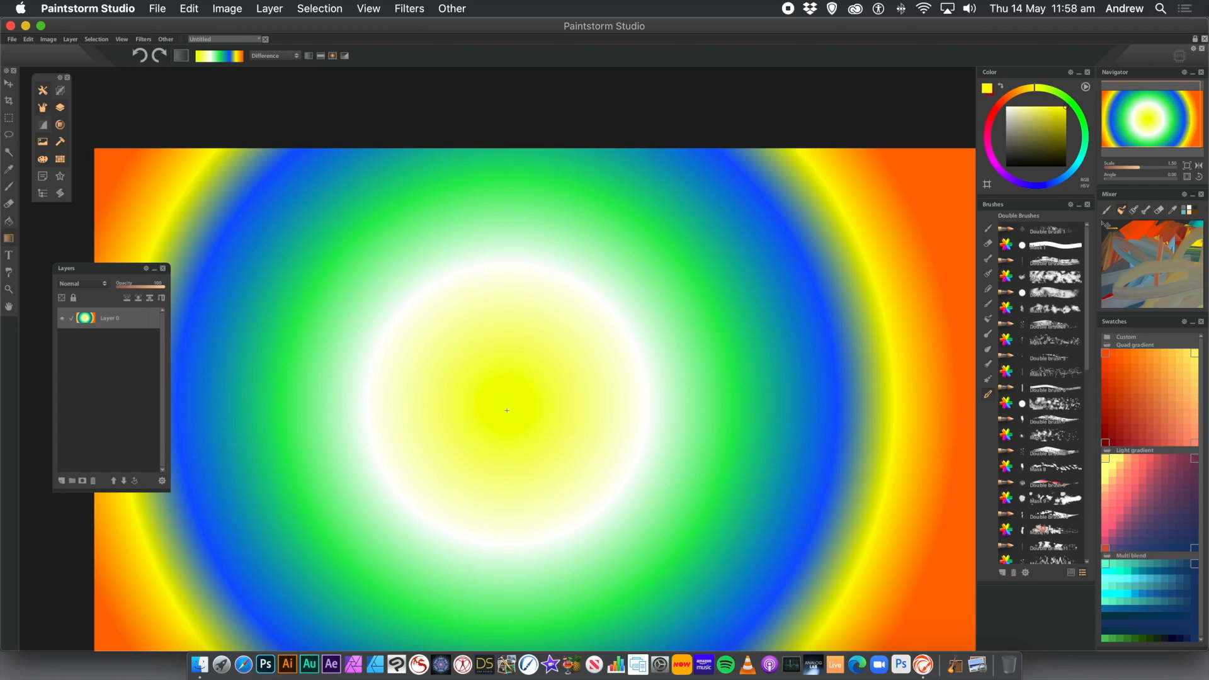
pyautogui.moveTo(507, 411); pyautogui.dragTo(221, 193)
pyautogui.moveTo(219, 192); pyautogui.dragTo(220, 192)
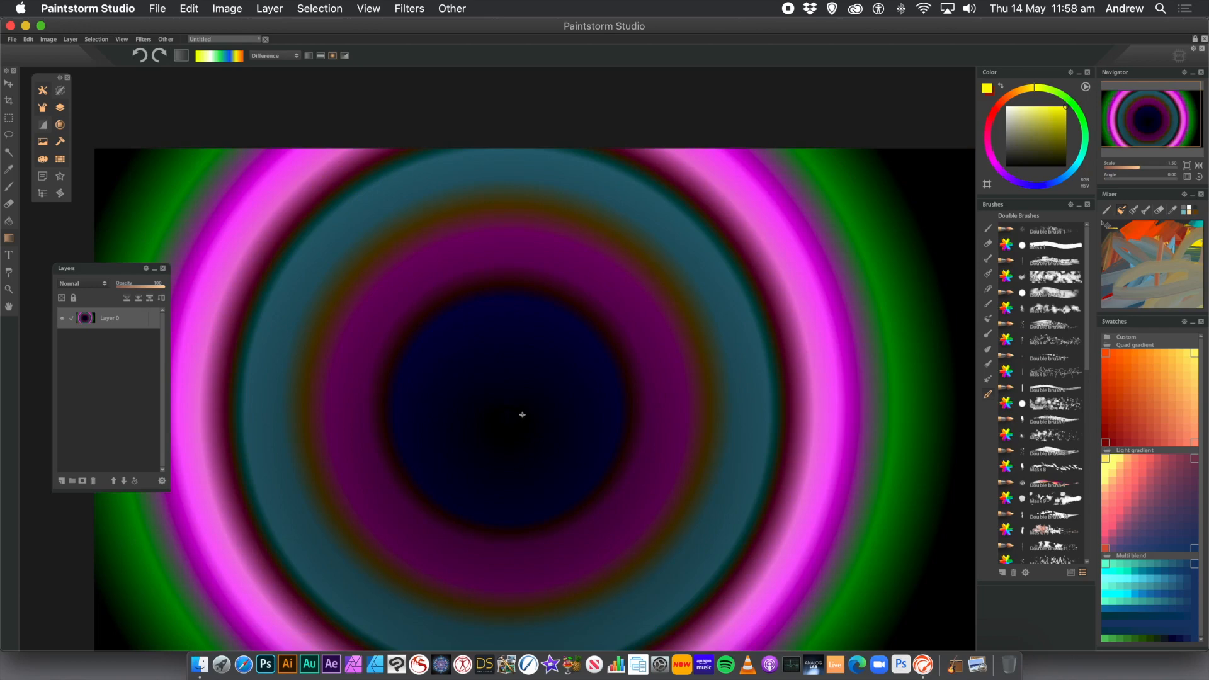
pyautogui.moveTo(508, 410); pyautogui.dragTo(266, 219)
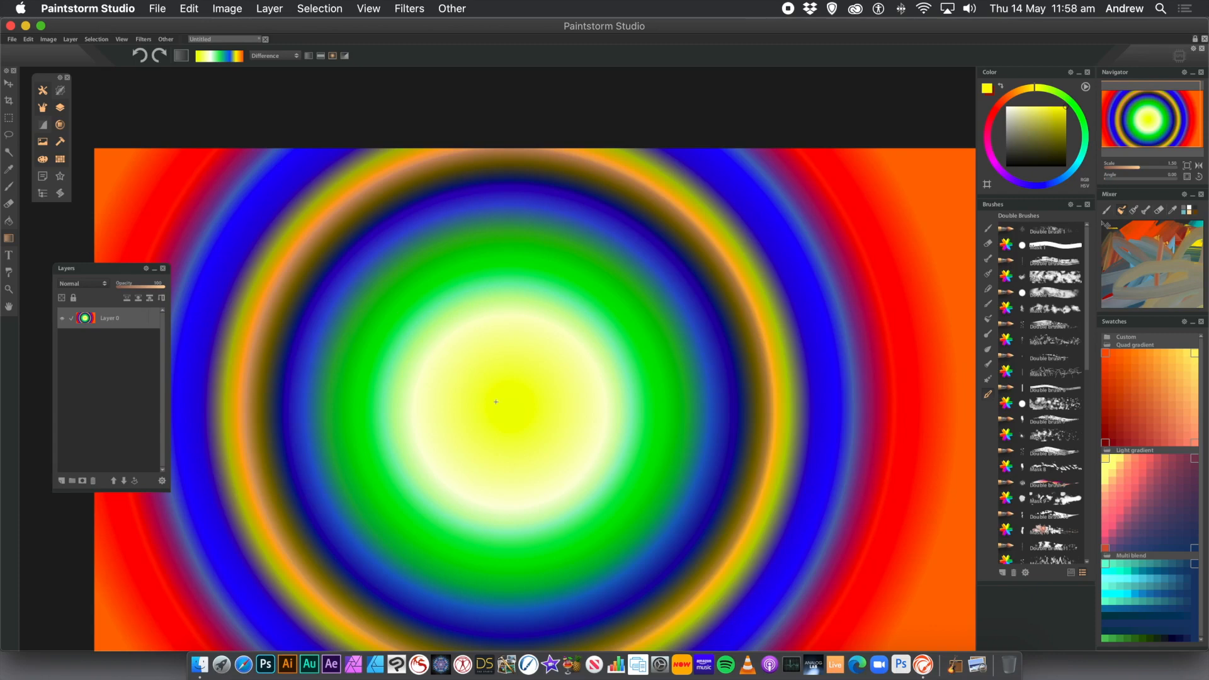
pyautogui.moveTo(503, 402); pyautogui.dragTo(253, 231)
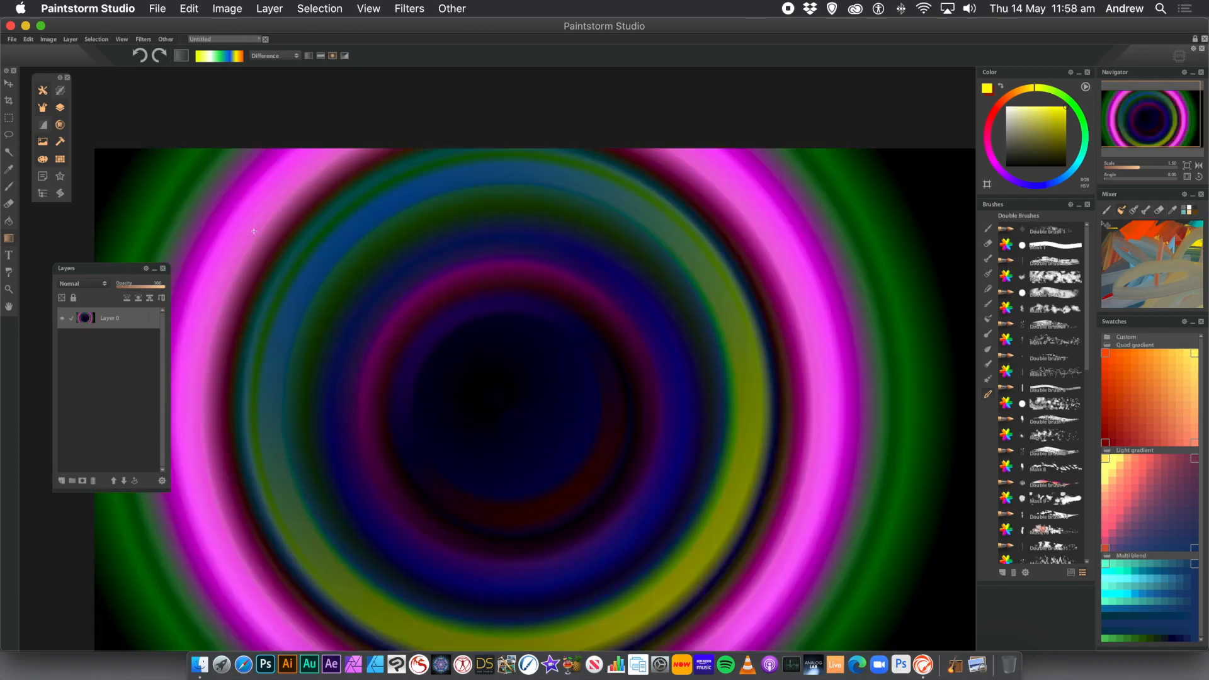
pyautogui.moveTo(506, 403); pyautogui.dragTo(305, 282)
pyautogui.moveTo(495, 396); pyautogui.dragTo(310, 276)
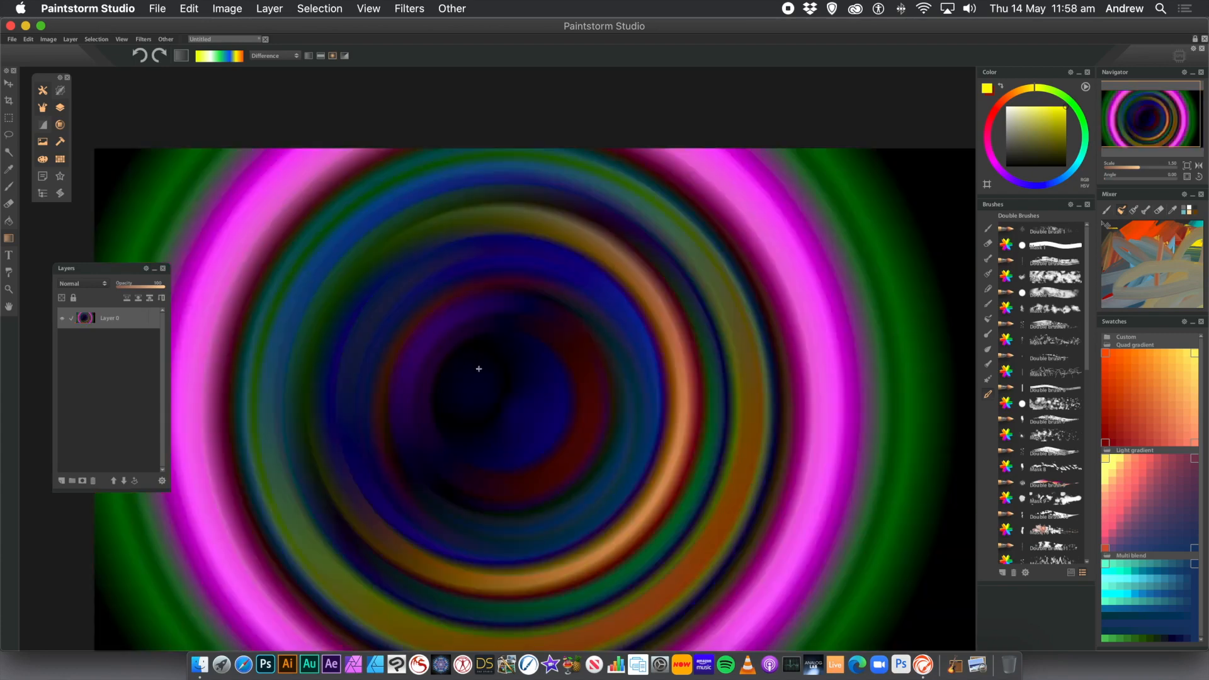
pyautogui.moveTo(497, 397); pyautogui.dragTo(320, 285)
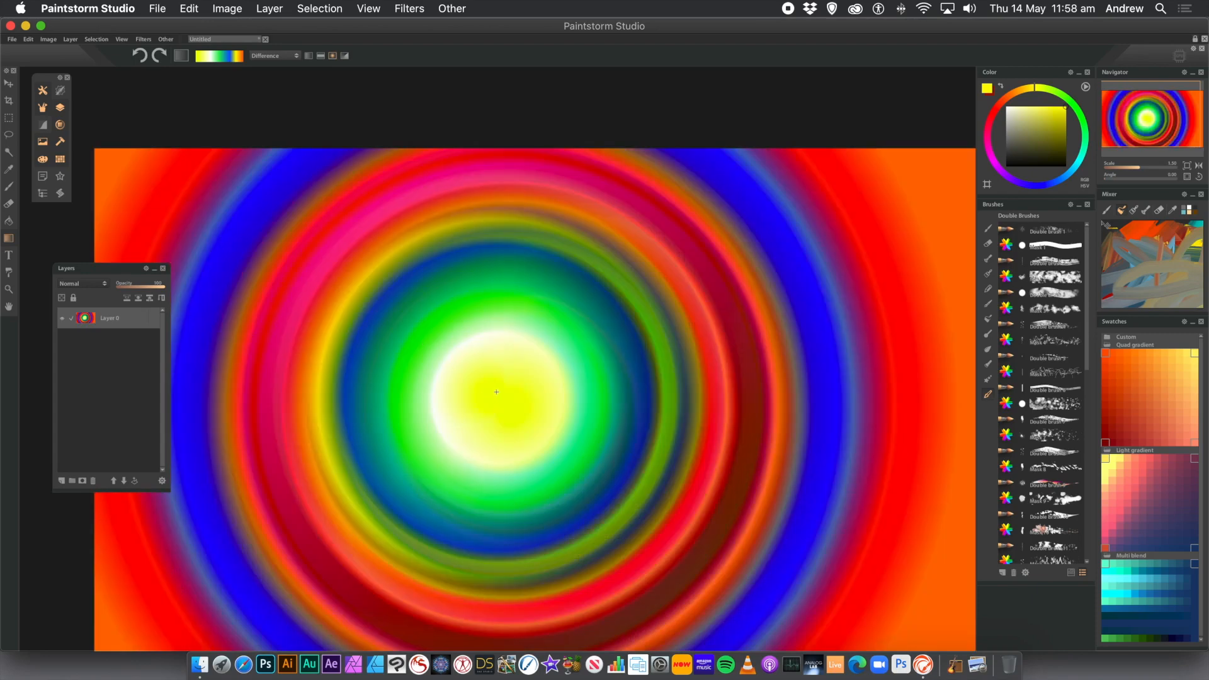
pyautogui.moveTo(499, 397); pyautogui.dragTo(362, 308)
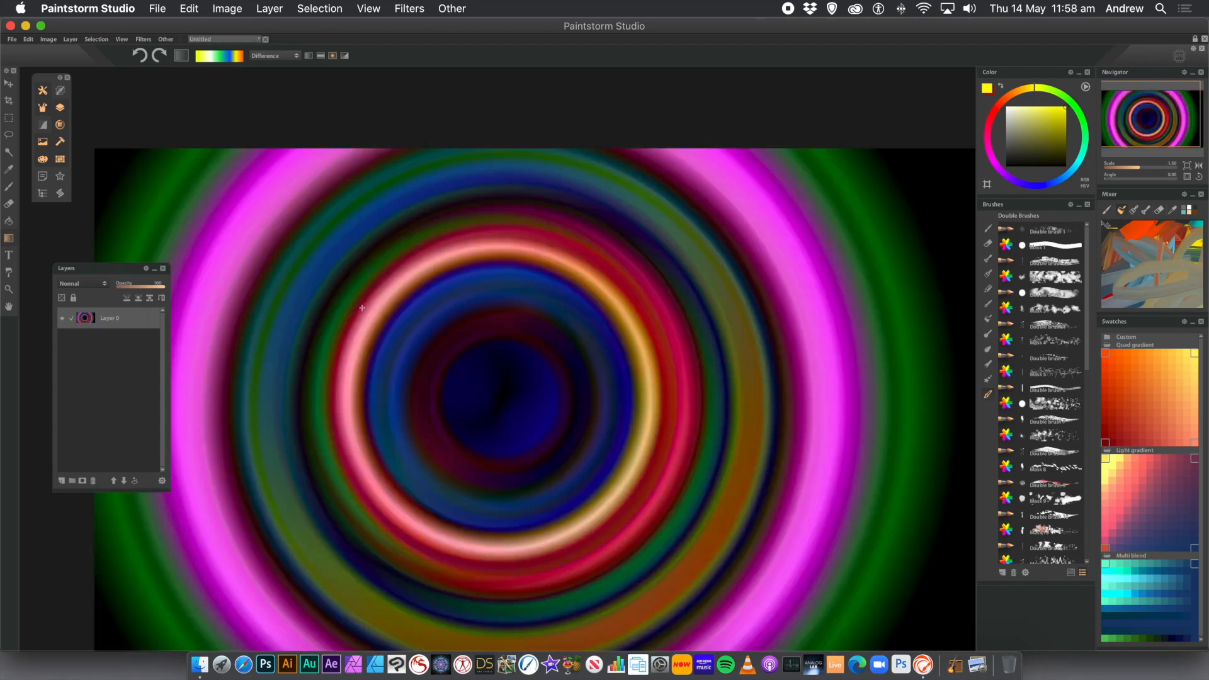
pyautogui.moveTo(496, 400); pyautogui.dragTo(370, 310)
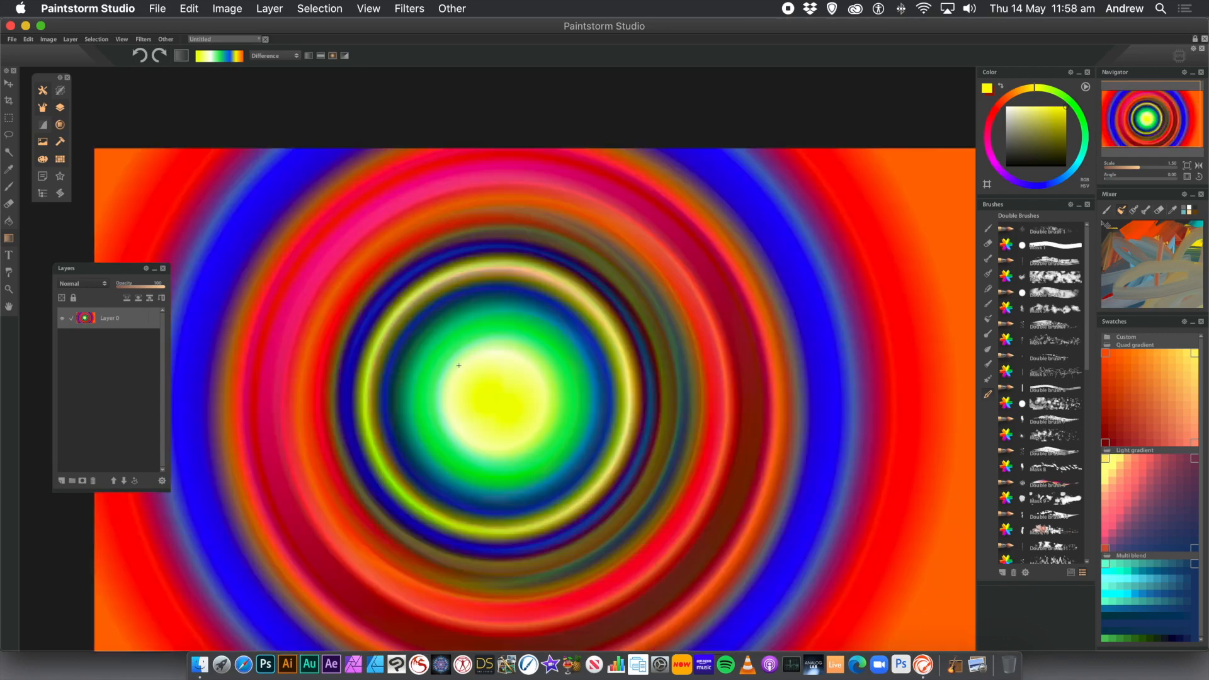
pyautogui.moveTo(500, 396); pyautogui.dragTo(398, 324)
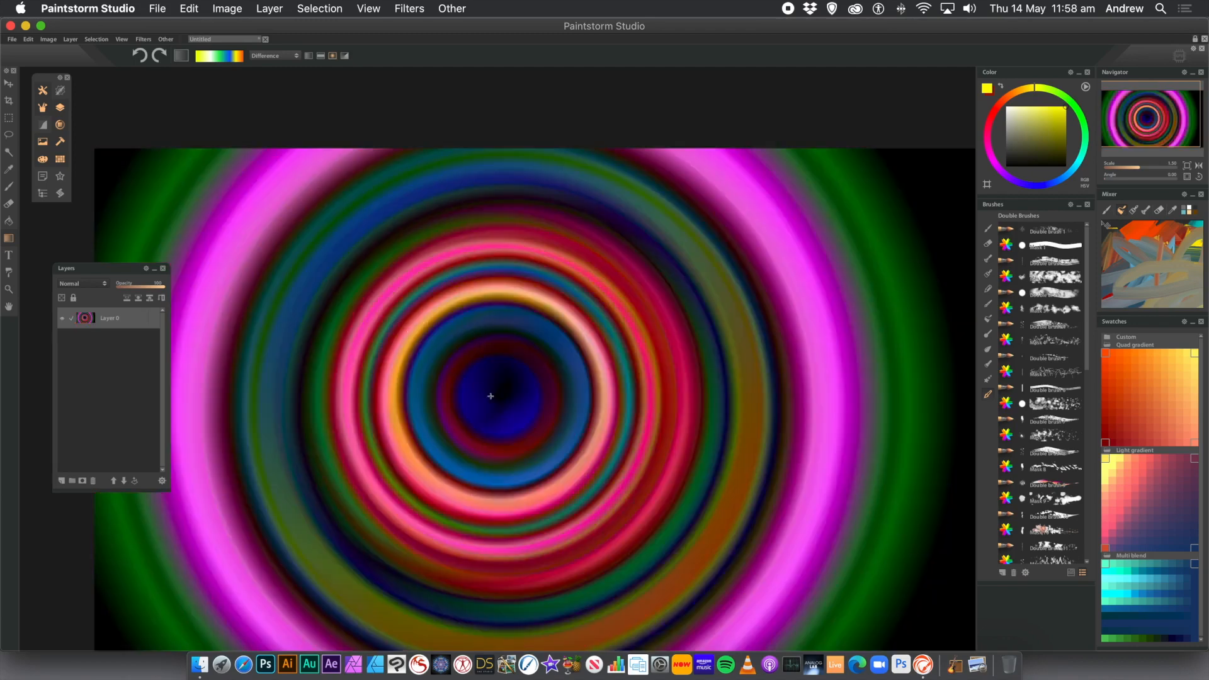
pyautogui.moveTo(501, 396); pyautogui.dragTo(400, 331)
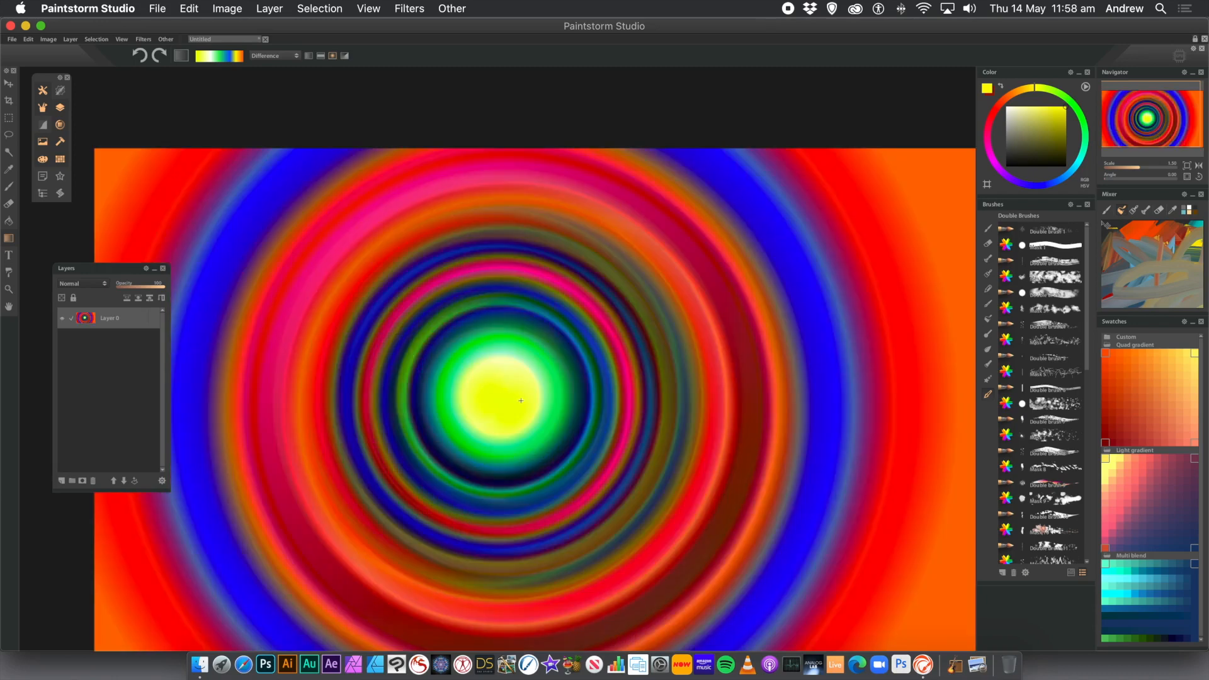
pyautogui.moveTo(444, 363)
pyautogui.mouseDown()
pyautogui.moveTo(412, 344)
pyautogui.moveTo(432, 354)
pyautogui.mouseUp()
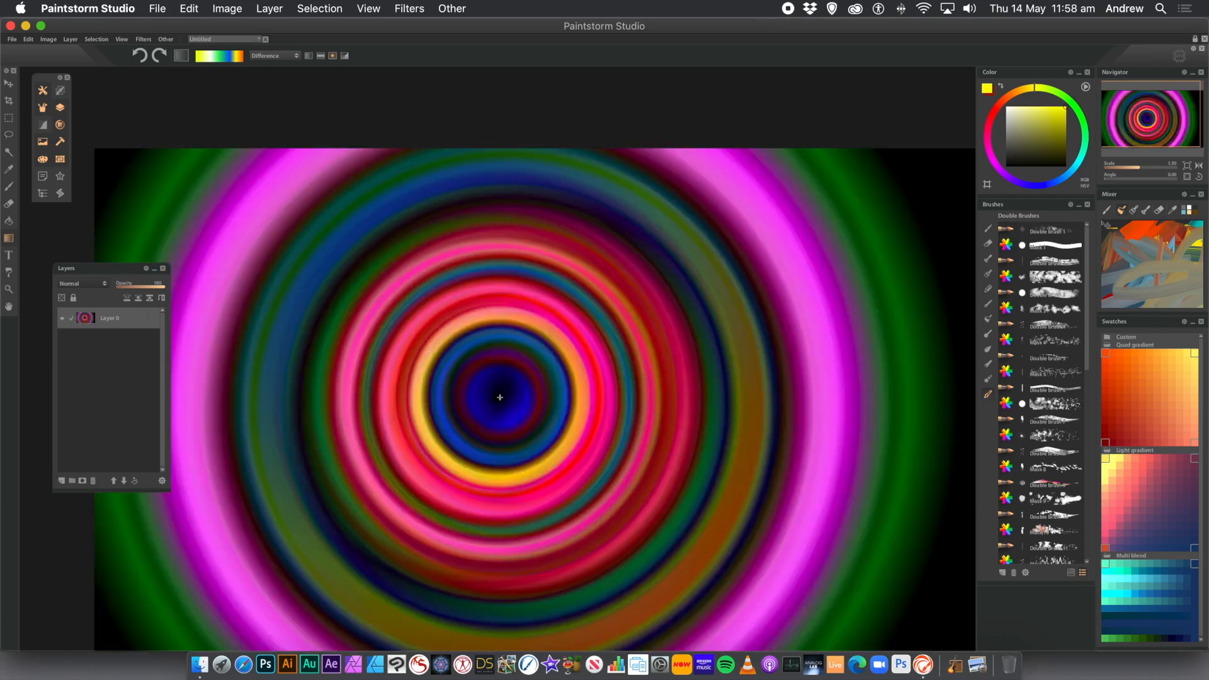
pyautogui.moveTo(500, 397); pyautogui.dragTo(249, 227)
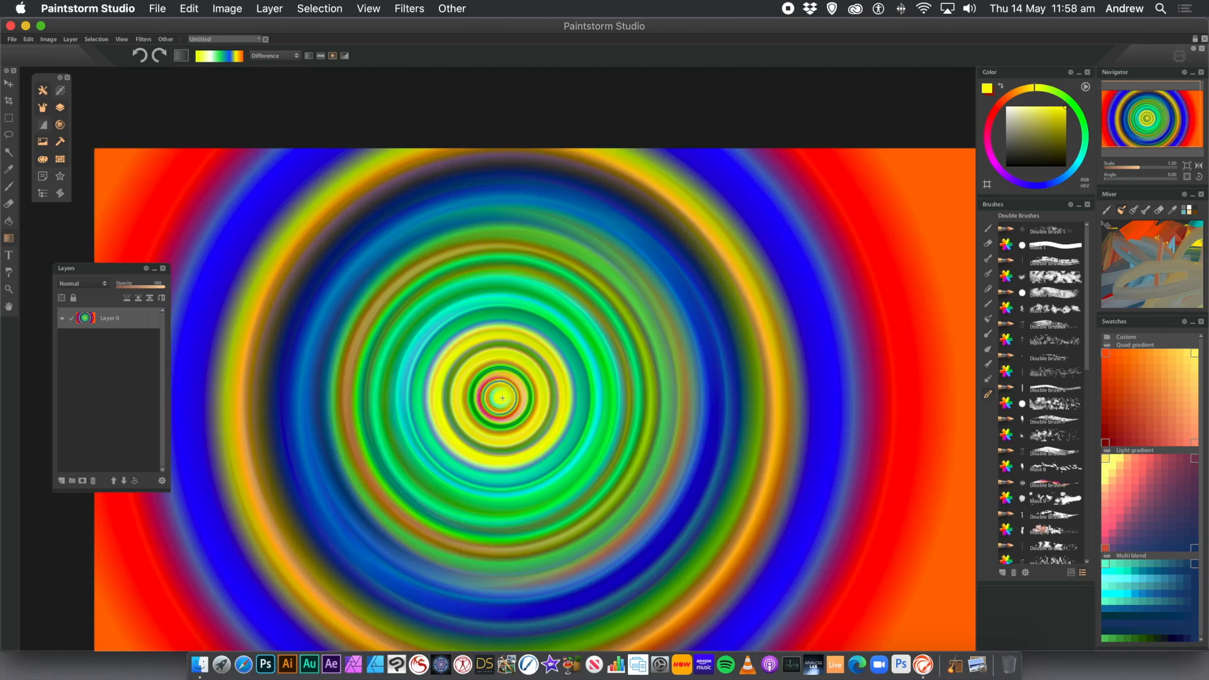
pyautogui.moveTo(497, 392); pyautogui.dragTo(335, 246)
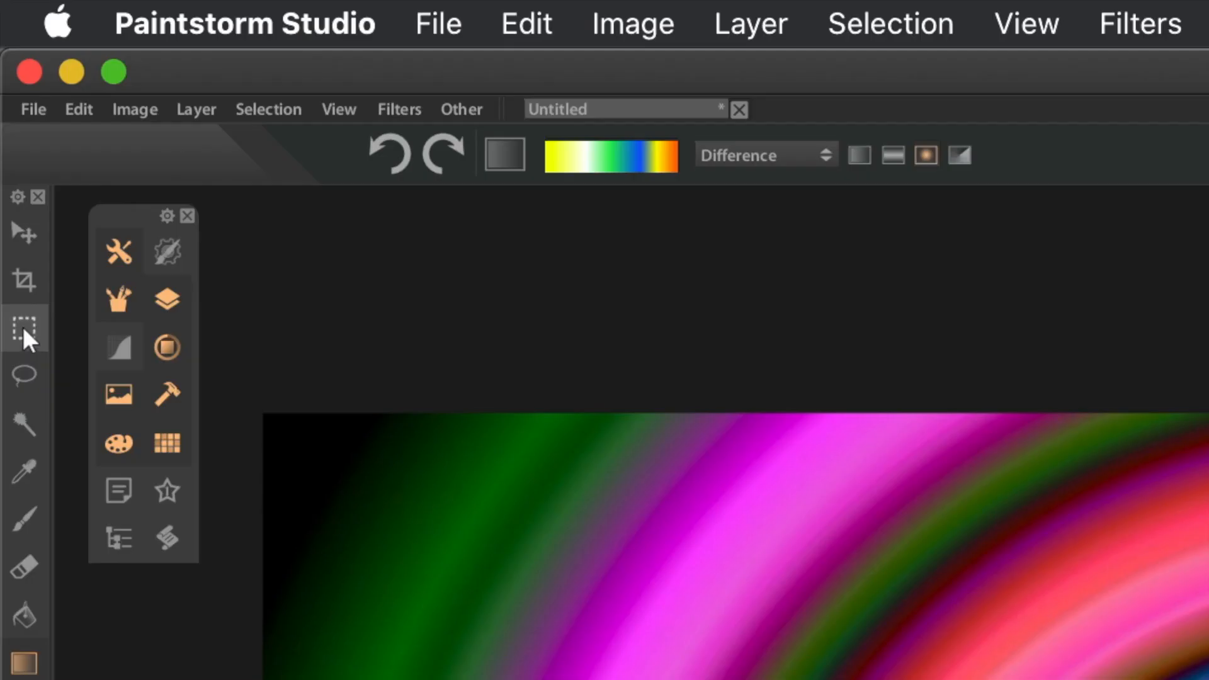
# Step: Make a large circular selection on the upper-right part of the ring pattern, reaching to the canvas's top edge
pyautogui.click(22, 325)
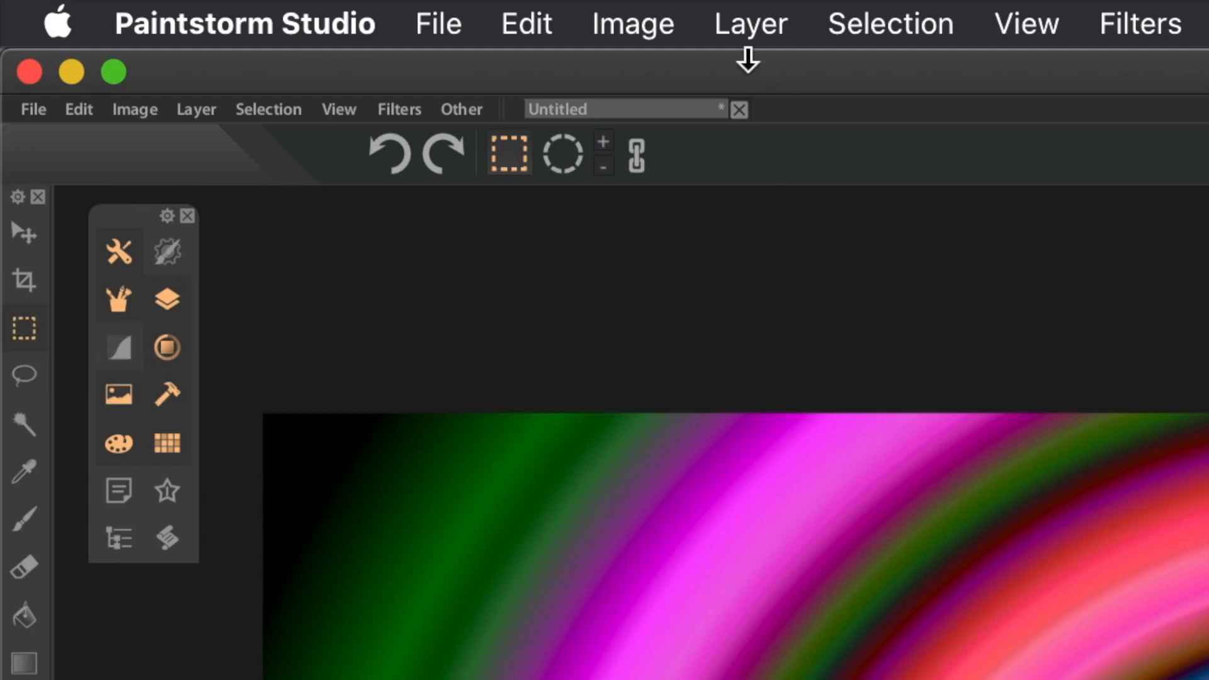
pyautogui.click(570, 152)
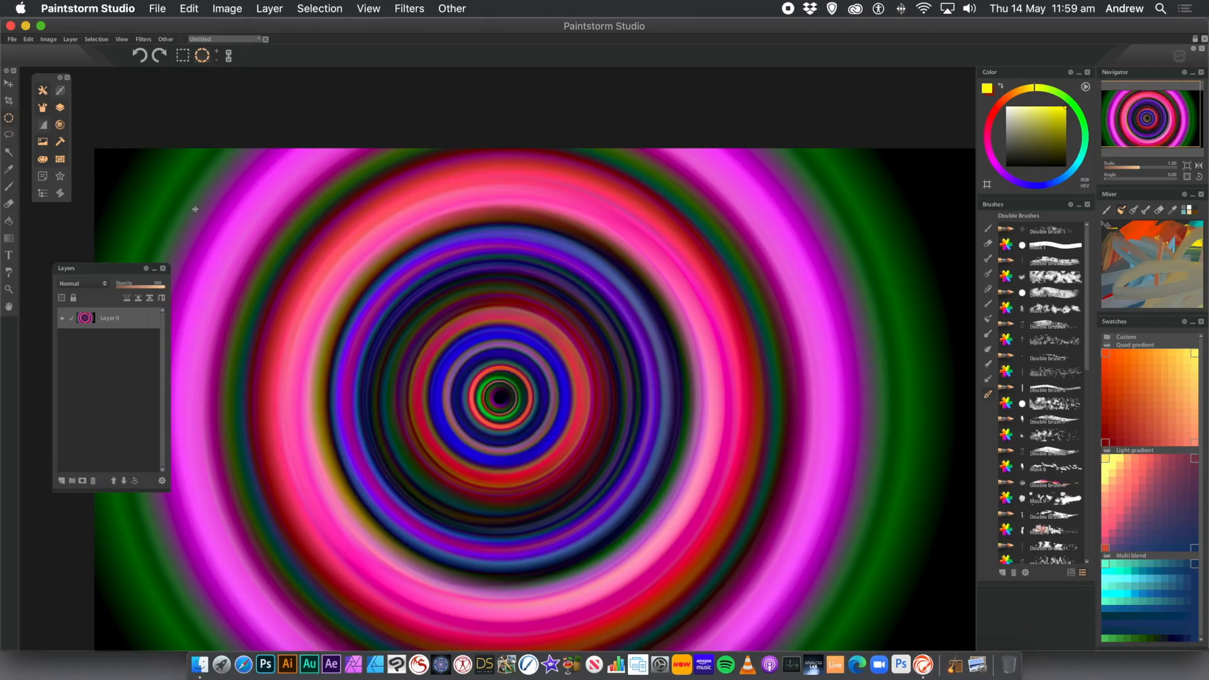
pyautogui.moveTo(198, 202); pyautogui.dragTo(339, 332)
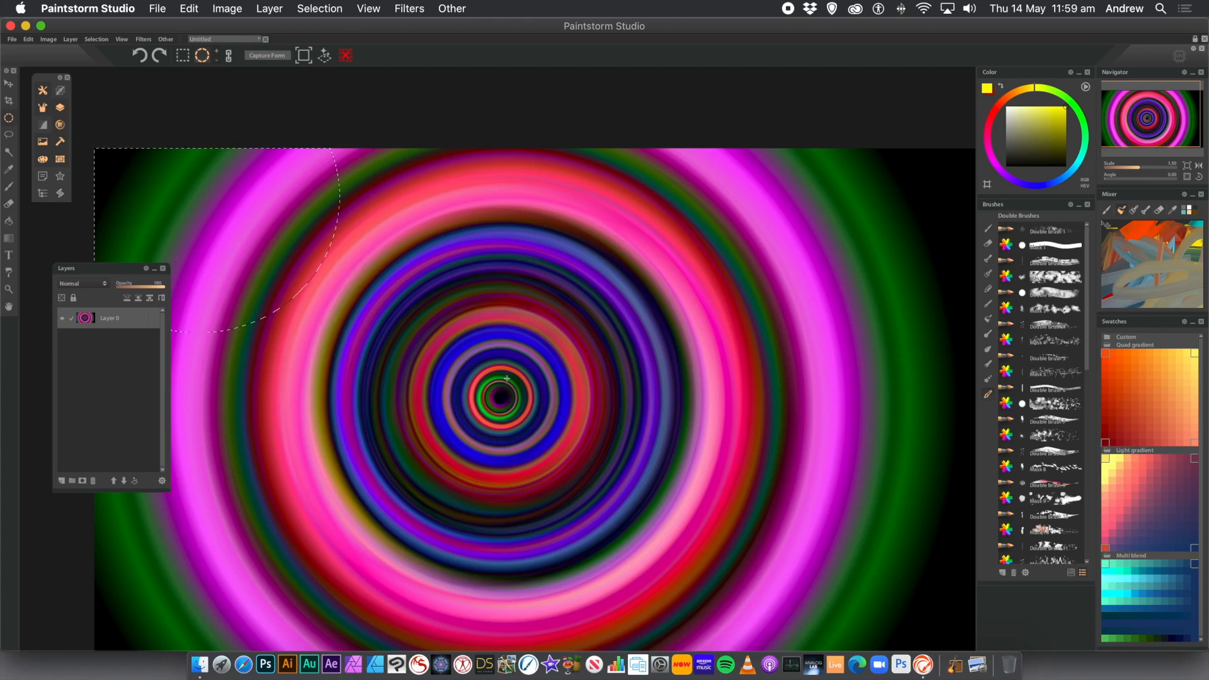
pyautogui.moveTo(440, 299); pyautogui.dragTo(582, 442)
pyautogui.moveTo(681, 323); pyautogui.dragTo(867, 499)
# Step: Switch to the Gradient tool and add a new layer above the ring pattern
pyautogui.click(11, 241)
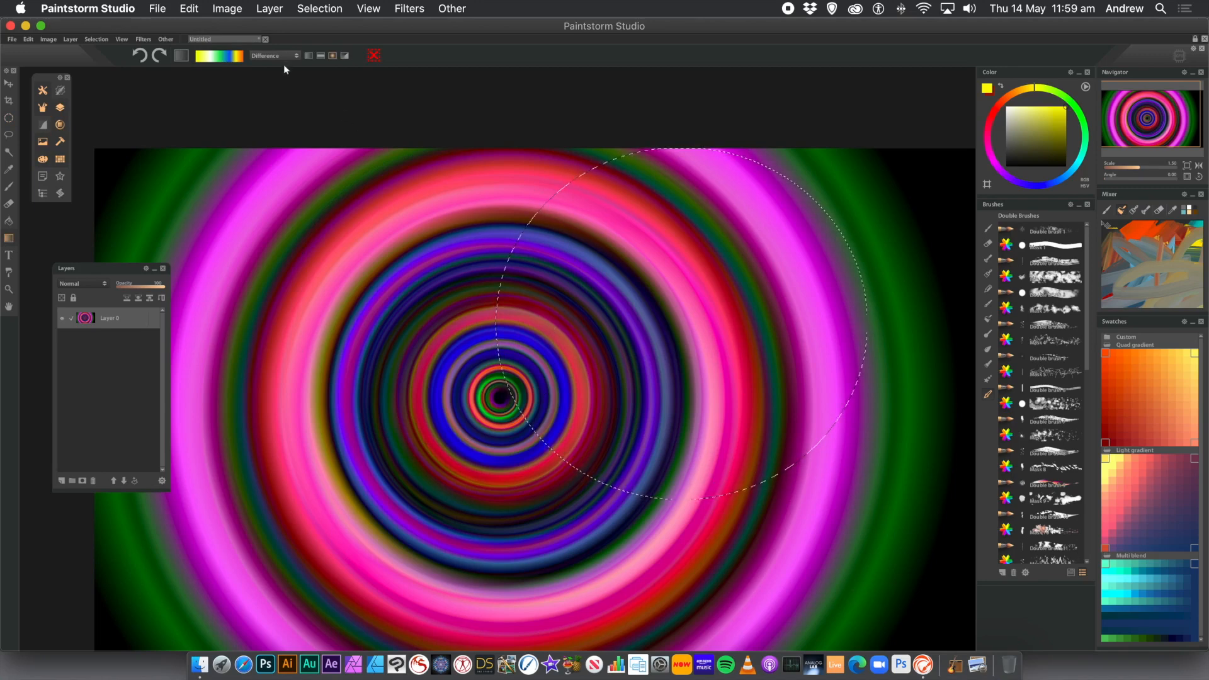
pyautogui.click(267, 8)
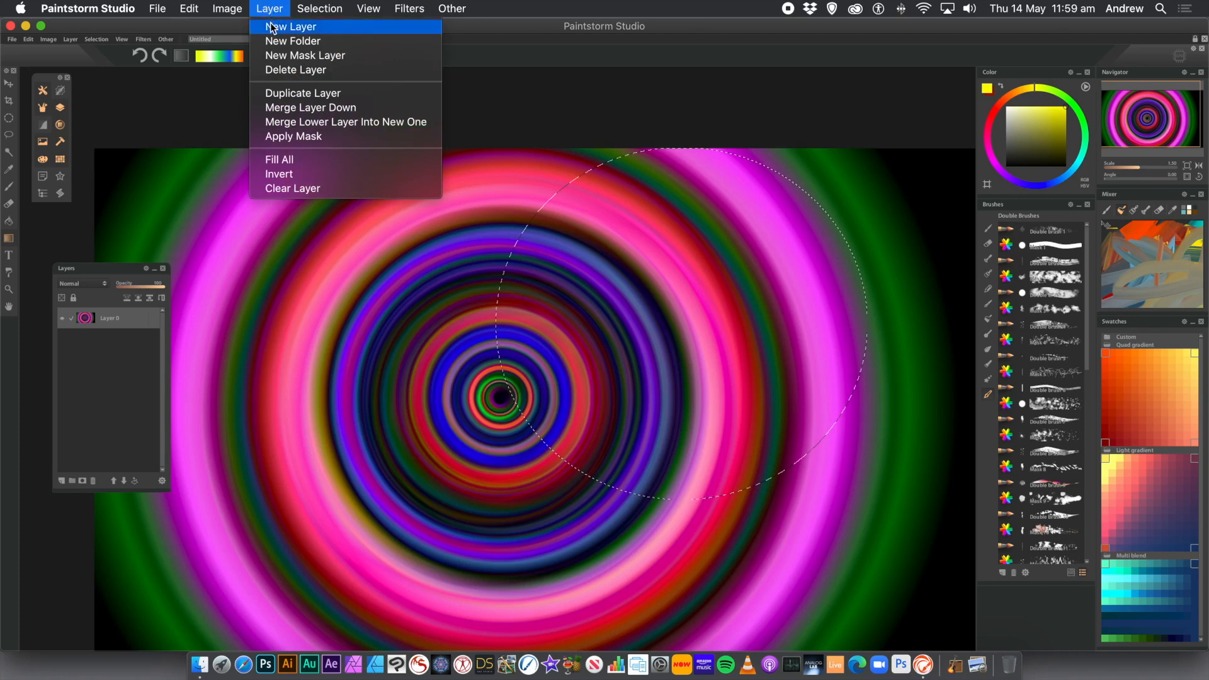
pyautogui.click(272, 28)
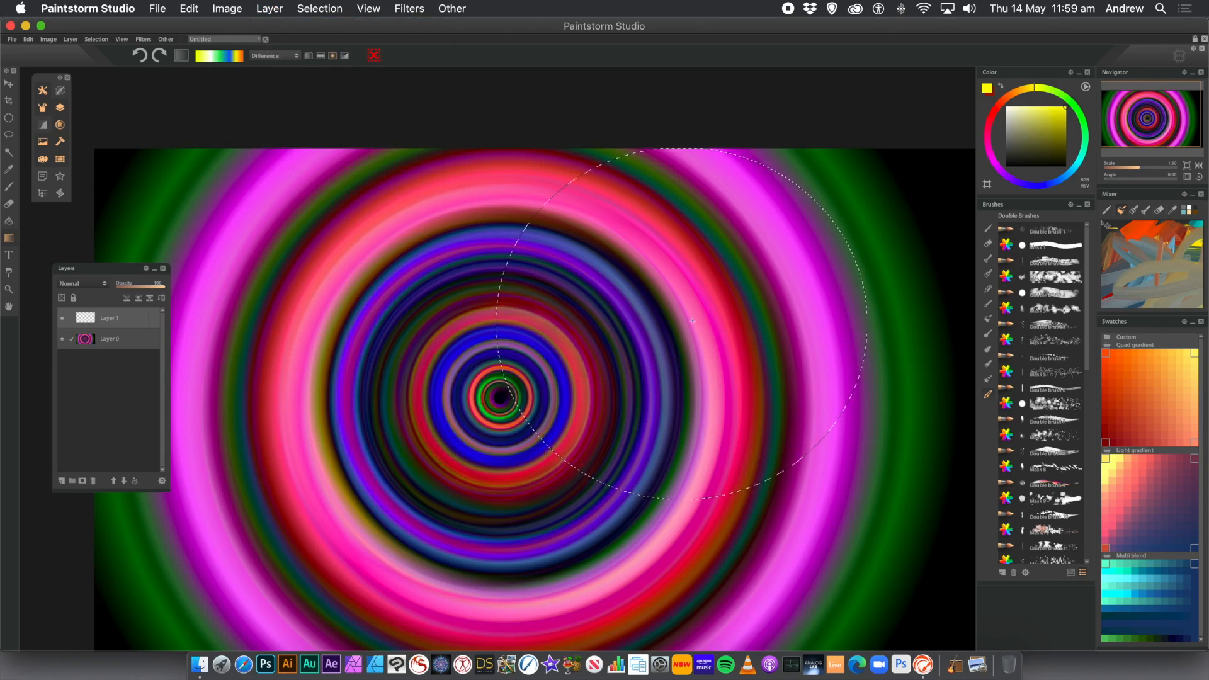
# Step: Layer repeated radial gradients in Difference mode from the centre of the circular selection, shrinking their radius before adding larger ones, to build concentric rings
pyautogui.moveTo(684, 326); pyautogui.dragTo(623, 500)
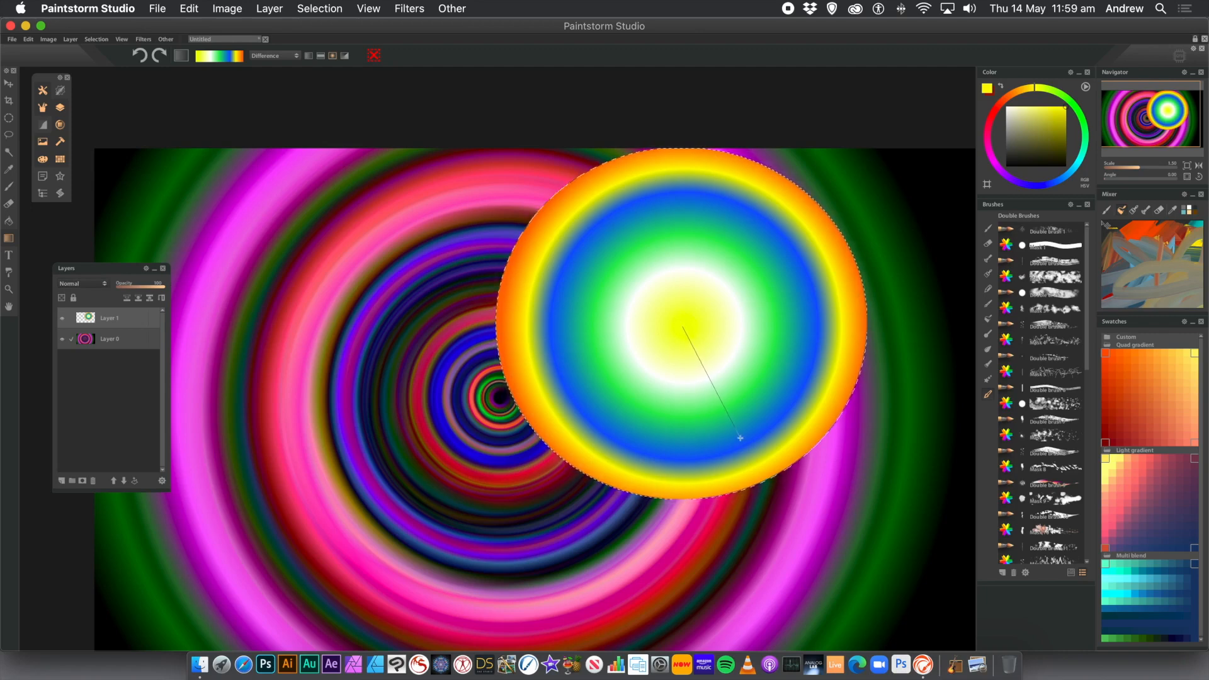
pyautogui.moveTo(745, 444); pyautogui.dragTo(746, 444)
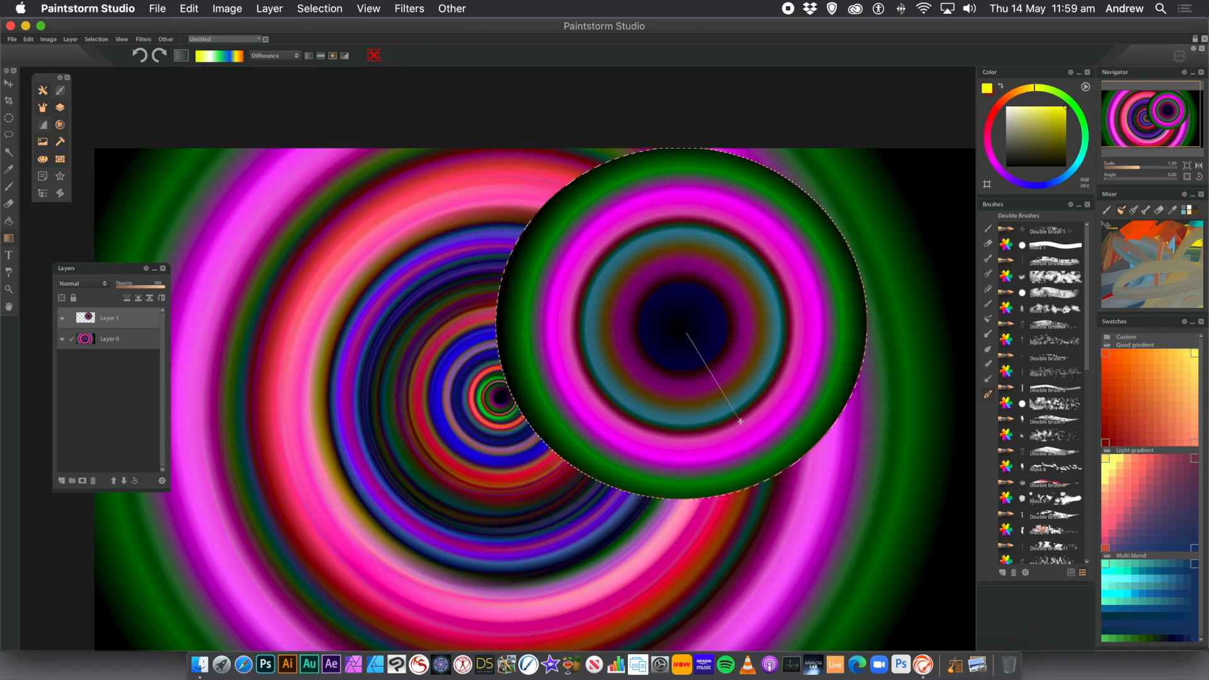
pyautogui.moveTo(756, 440); pyautogui.dragTo(740, 419)
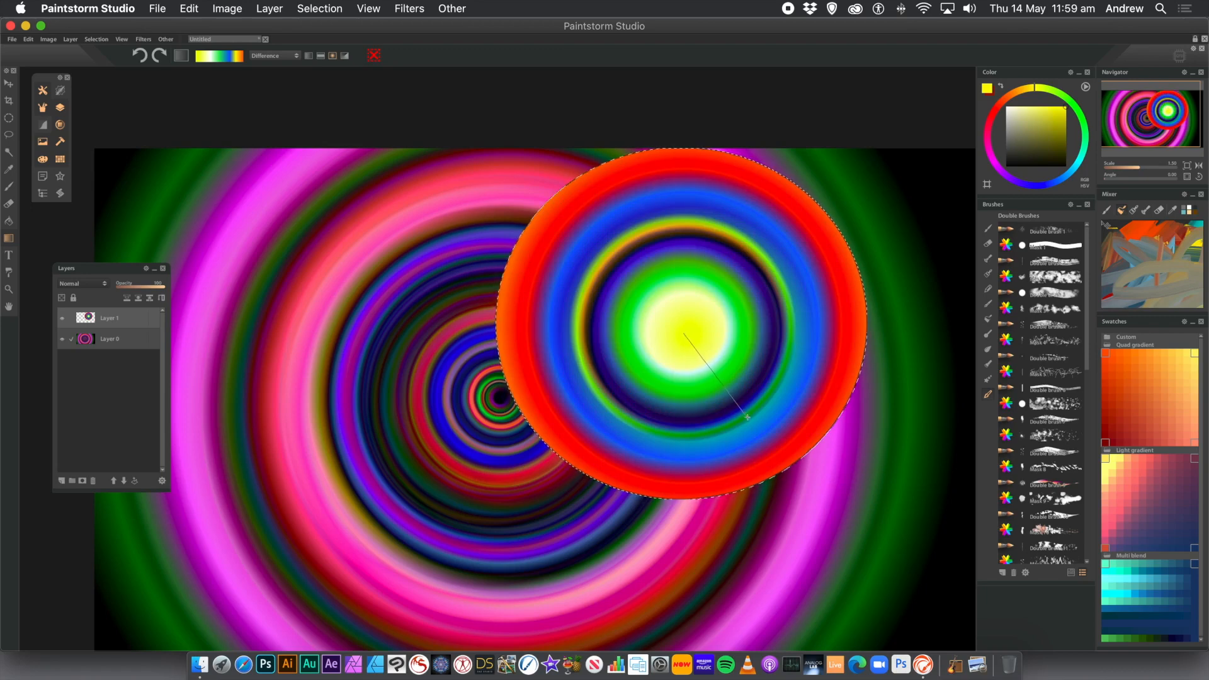
pyautogui.moveTo(753, 423); pyautogui.dragTo(721, 394)
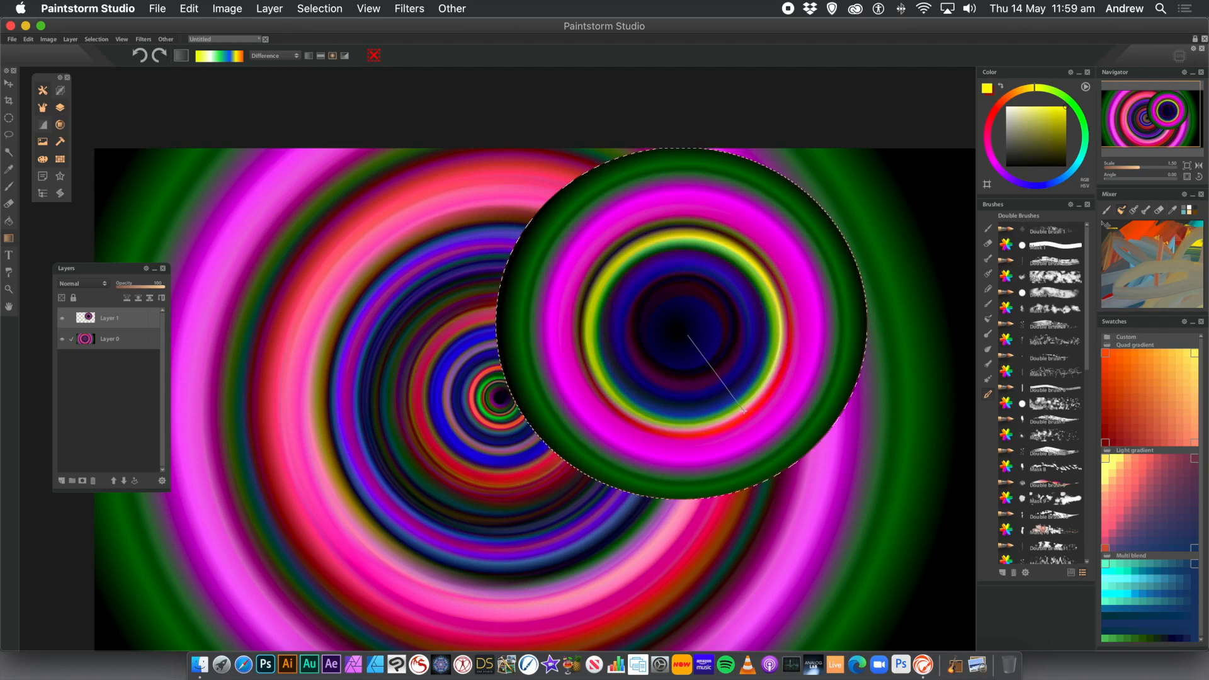
pyautogui.moveTo(743, 410); pyautogui.dragTo(717, 374)
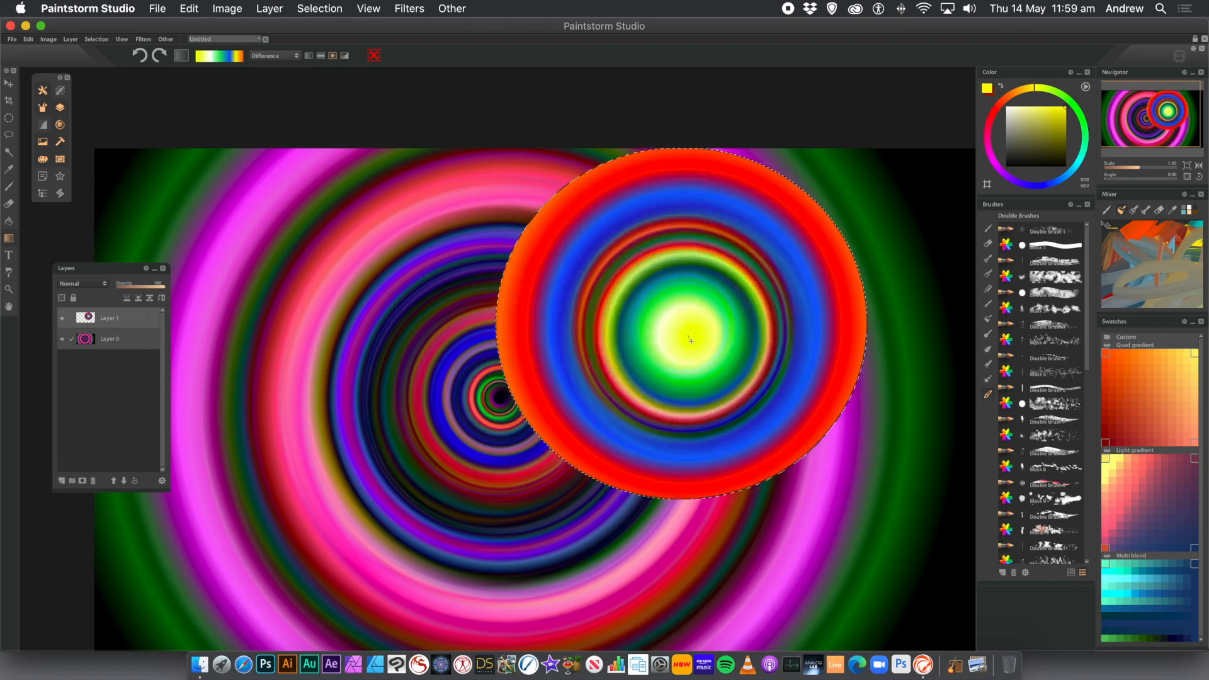
pyautogui.moveTo(725, 382); pyautogui.dragTo(697, 347)
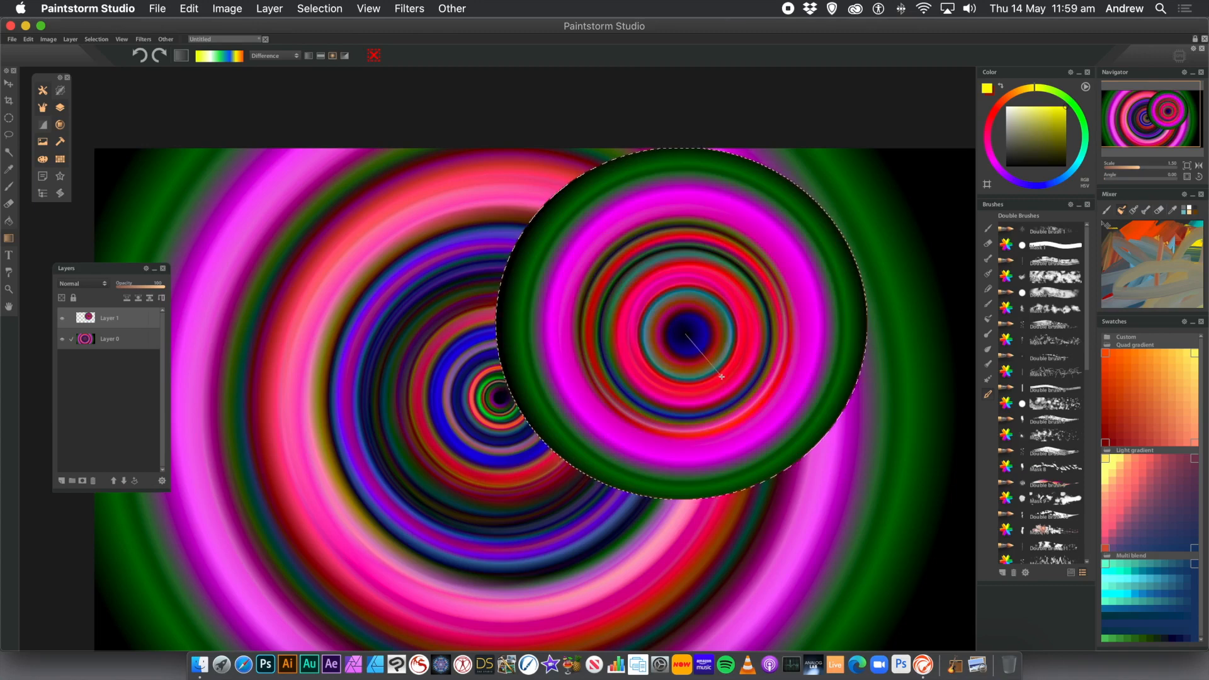
pyautogui.moveTo(722, 376); pyautogui.dragTo(705, 351)
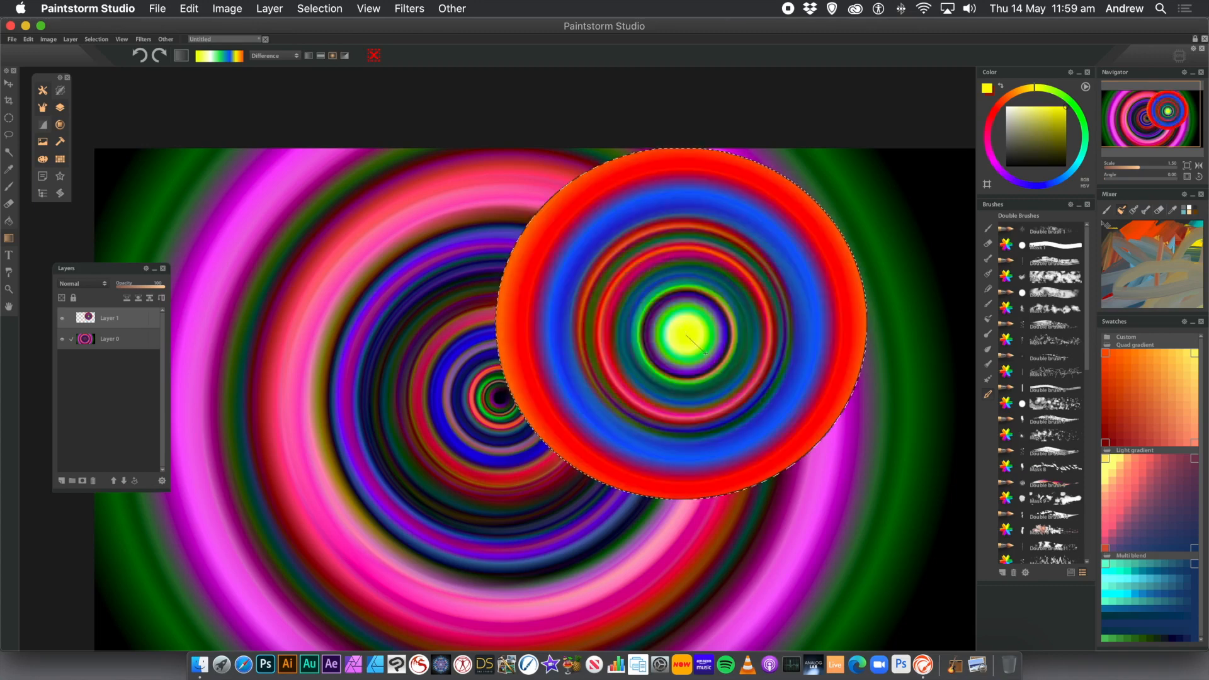
pyautogui.moveTo(722, 368); pyautogui.dragTo(717, 361)
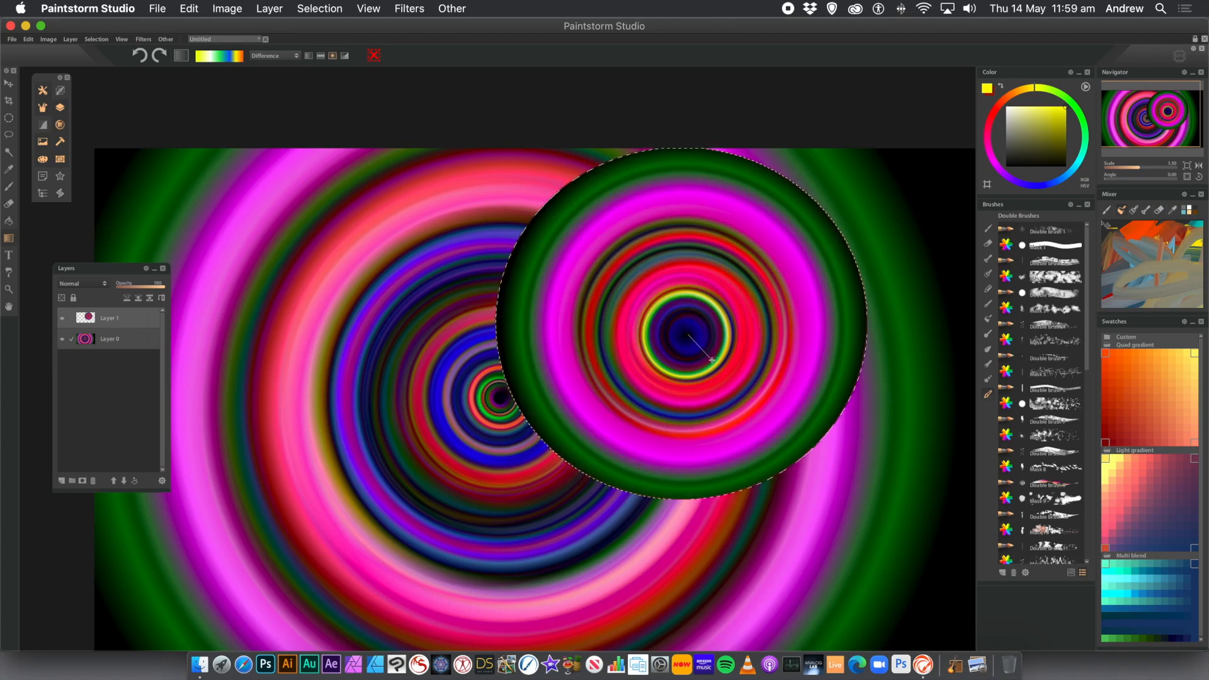
pyautogui.moveTo(712, 360)
pyautogui.mouseDown()
pyautogui.moveTo(693, 337)
pyautogui.moveTo(700, 345)
pyautogui.mouseUp()
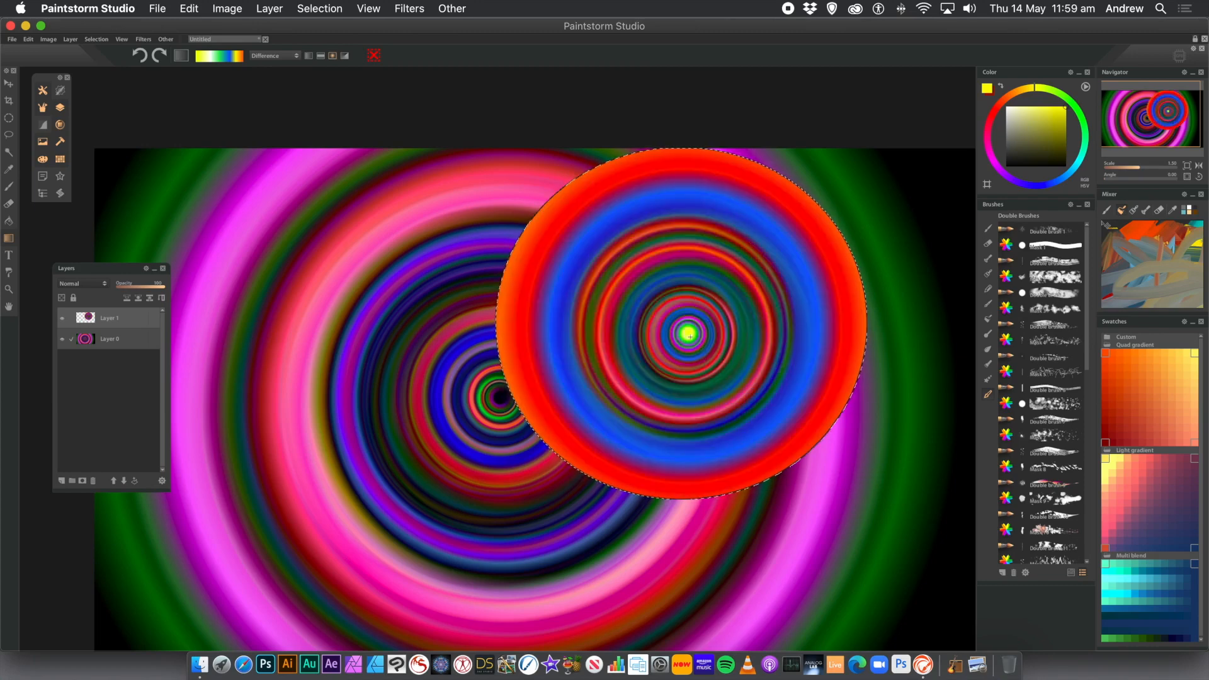
pyautogui.moveTo(856, 478); pyautogui.dragTo(863, 485)
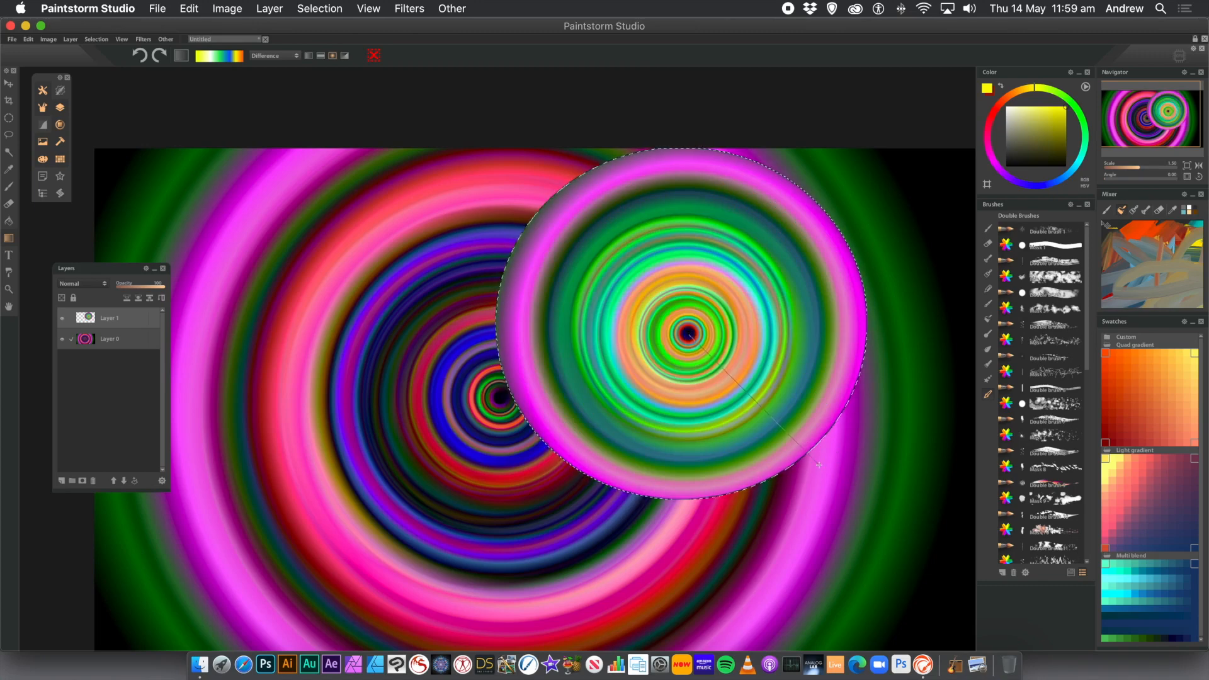
pyautogui.moveTo(819, 466); pyautogui.dragTo(820, 466)
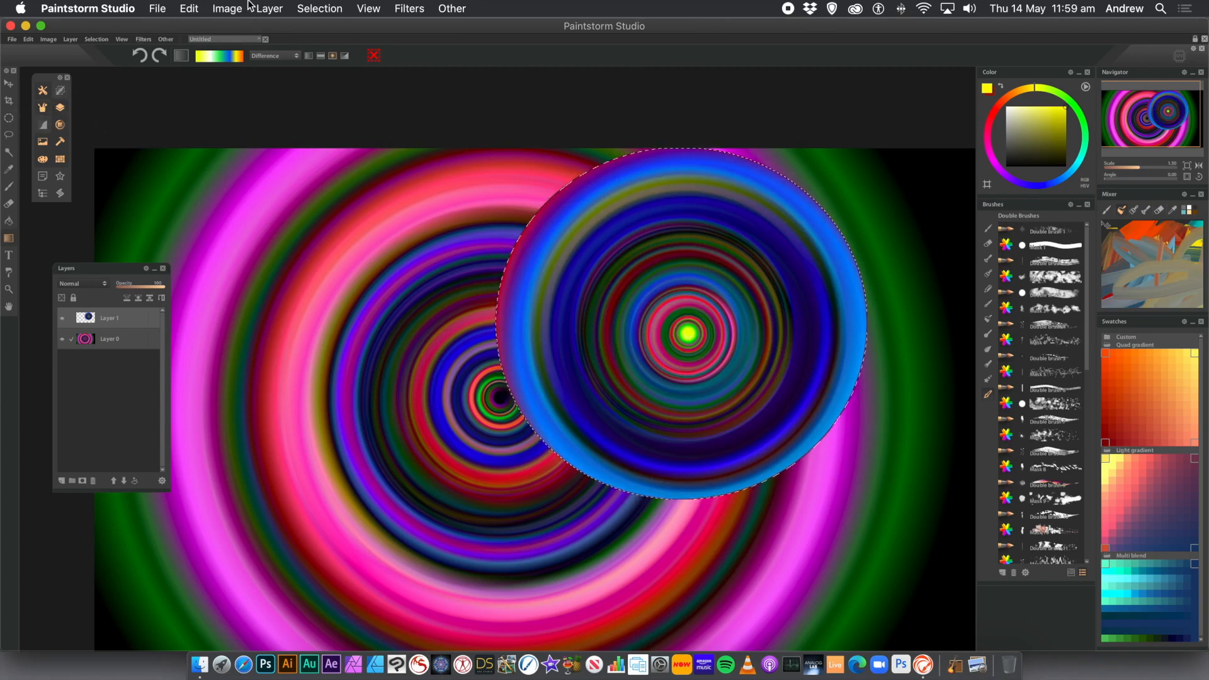
# Step: Clear the selection and move the ringed circle to the left half of the canvas
pyautogui.click(313, 9)
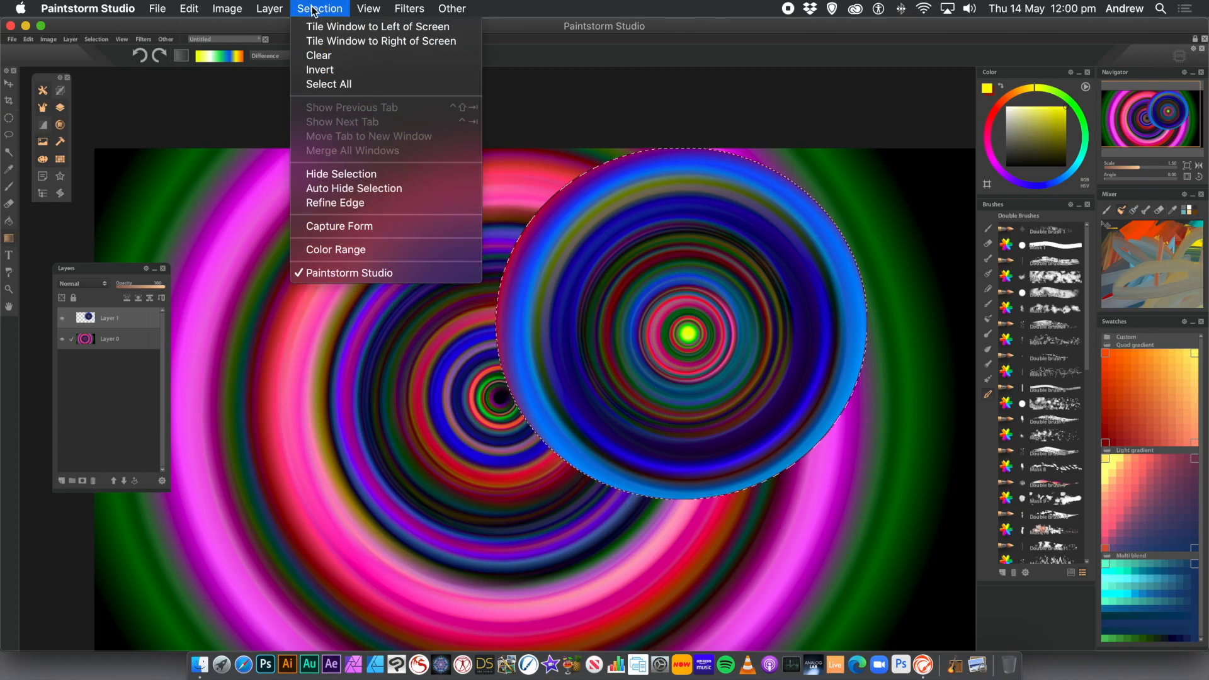
pyautogui.click(313, 53)
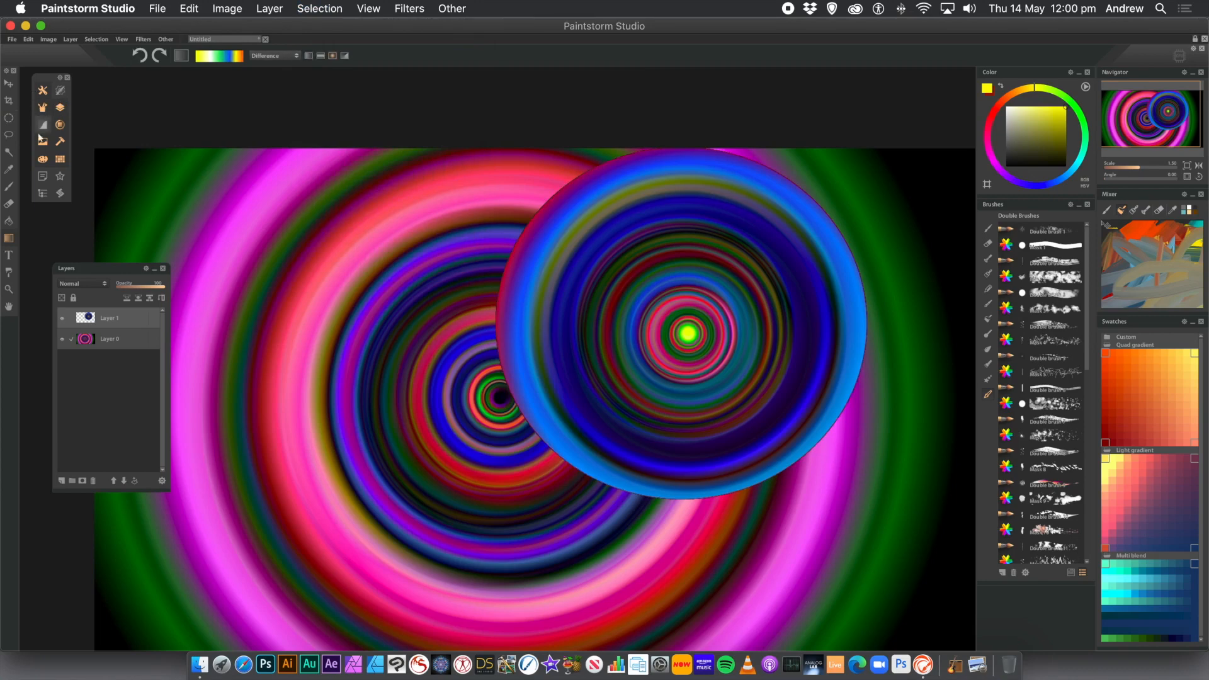
pyautogui.click(12, 86)
pyautogui.moveTo(594, 236); pyautogui.dragTo(286, 260)
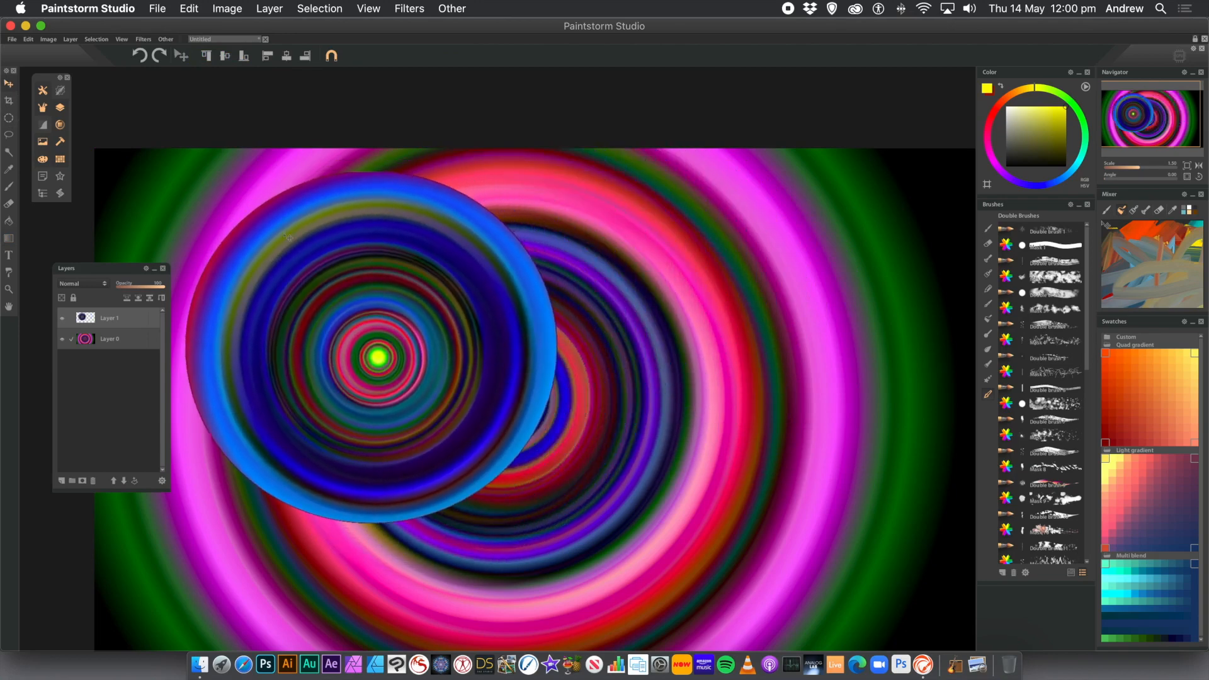
# Step: Duplicate the ringed circle's layer and move the copy to the canvas's upper right, partly beyond its top edge
pyautogui.click(271, 8)
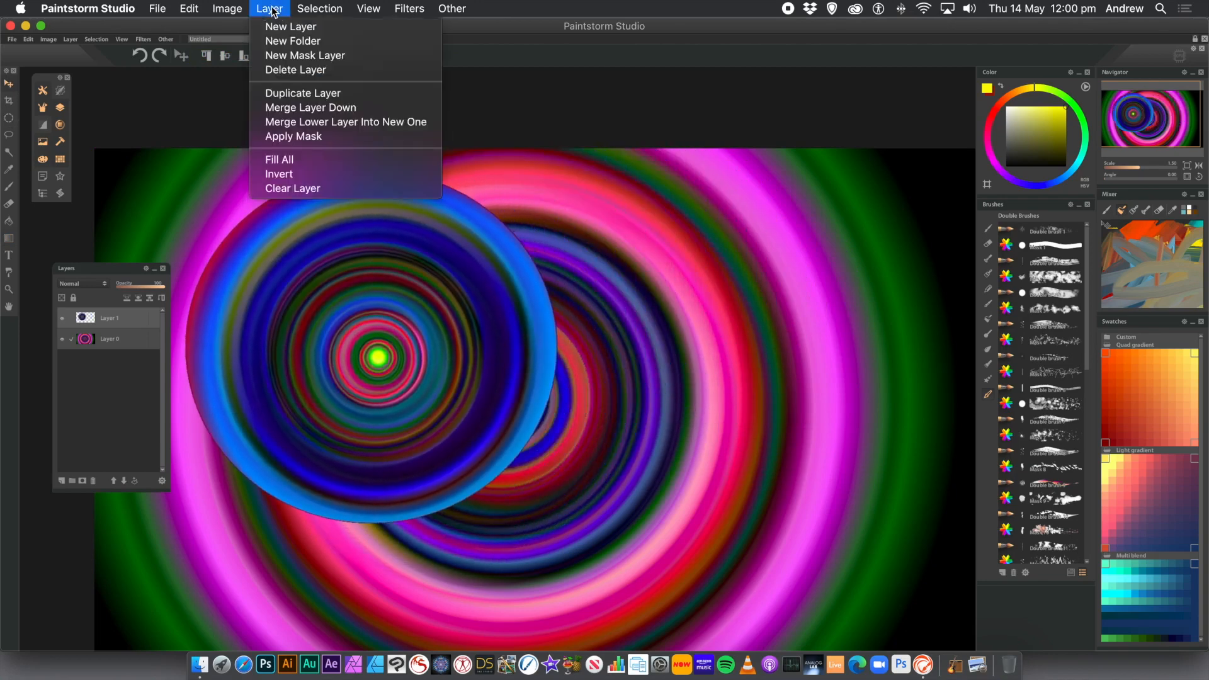
pyautogui.click(295, 93)
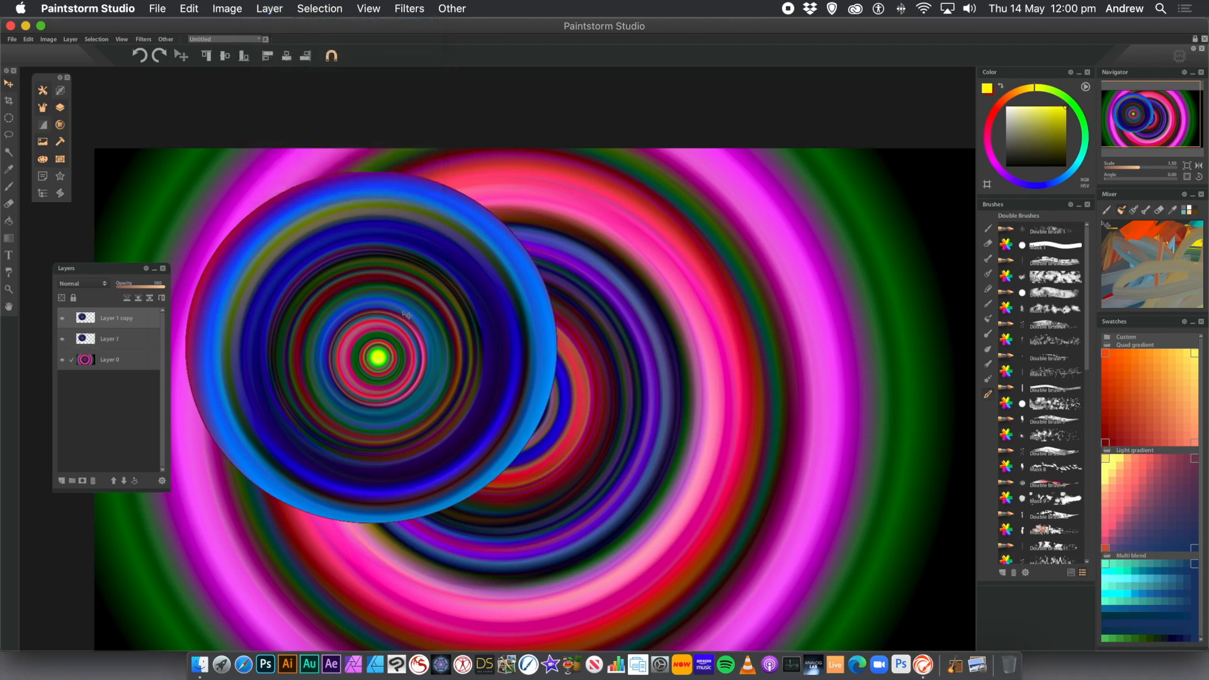
pyautogui.moveTo(390, 306); pyautogui.dragTo(749, 181)
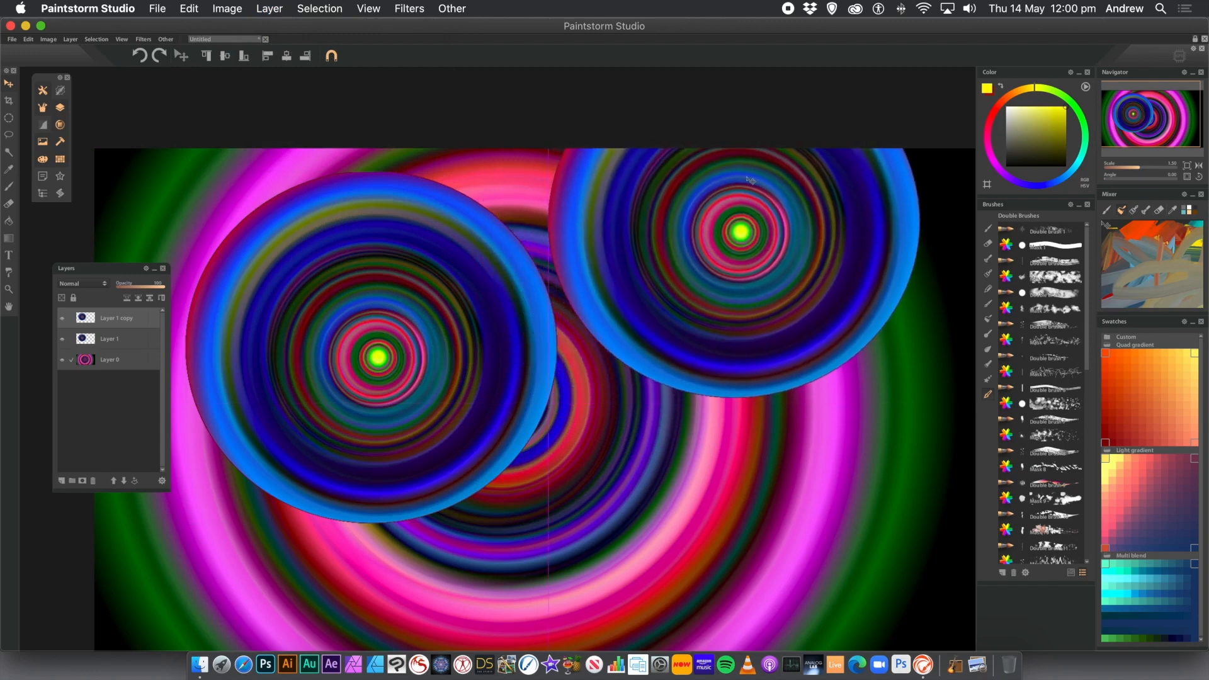
# Step: Duplicate the upper-right circle's layer and move the copy to the canvas's lower-right corner
pyautogui.click(277, 9)
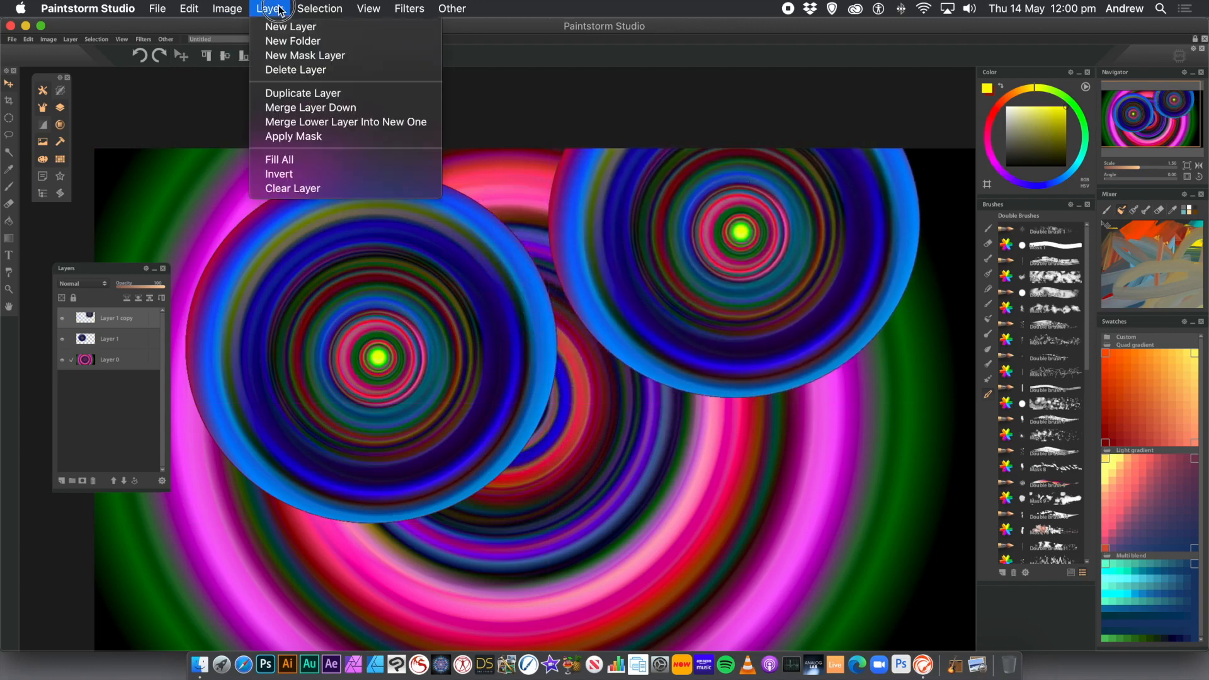
pyautogui.click(304, 92)
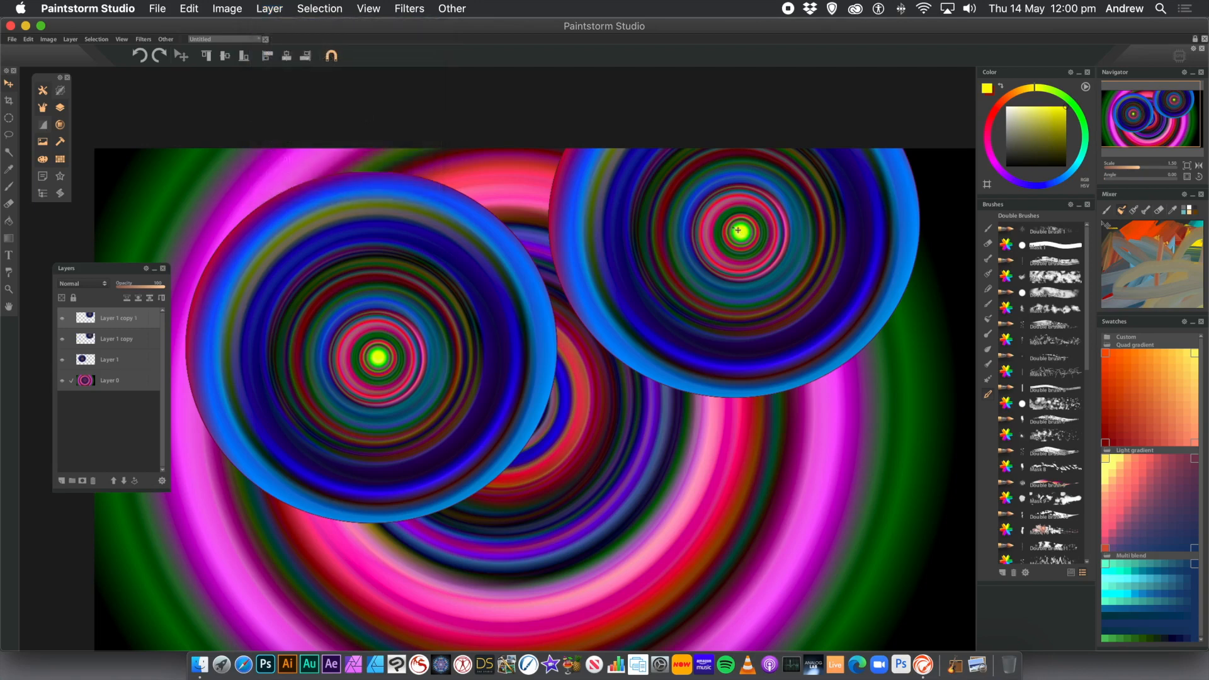
pyautogui.moveTo(738, 231); pyautogui.dragTo(763, 611)
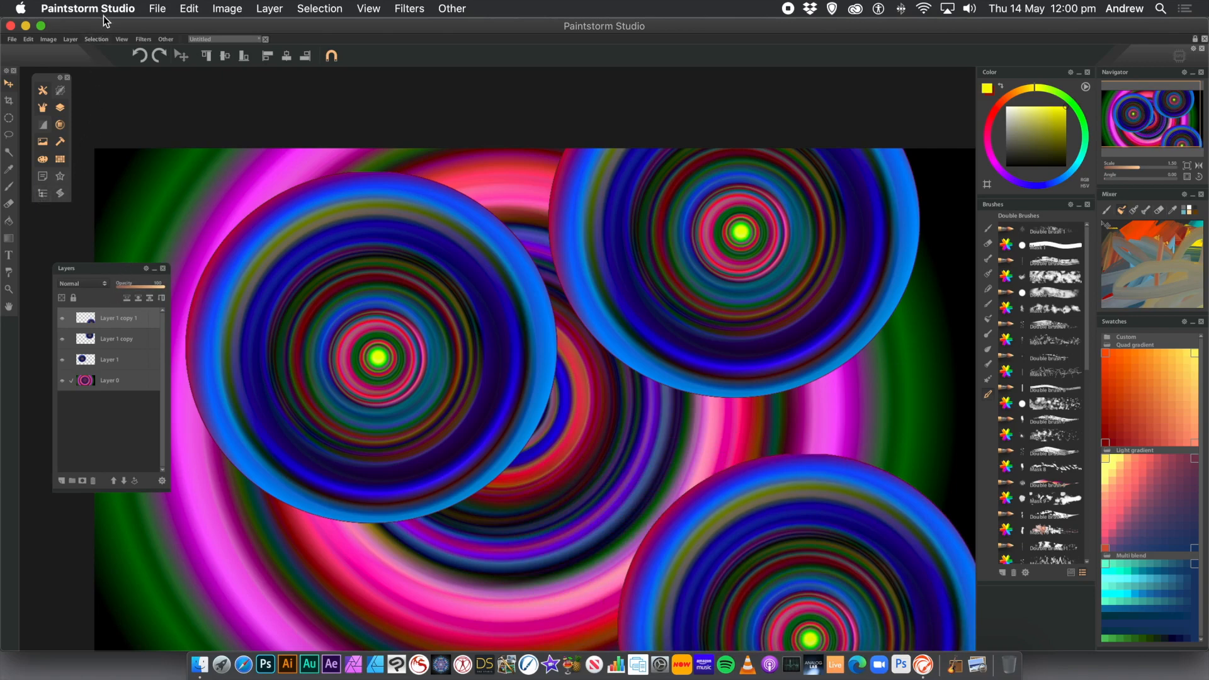
# Step: Add a new layer on top and make a smaller circular selection overlapping the upper right of the left circle
pyautogui.click(262, 10)
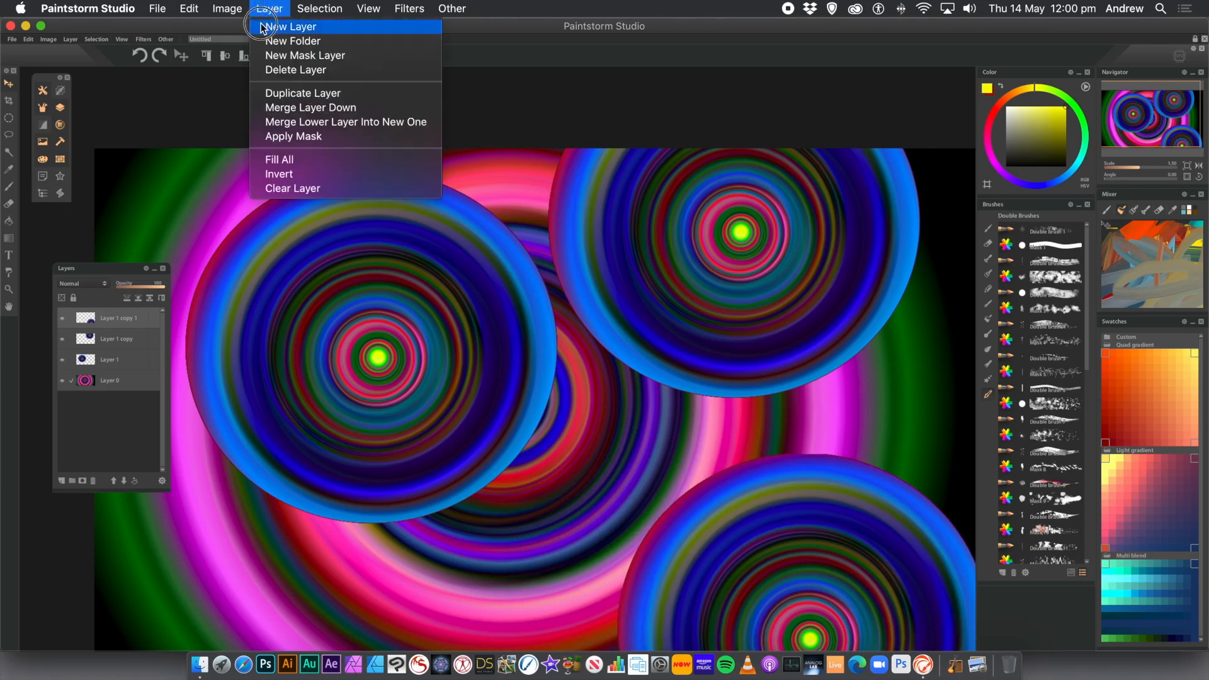
pyautogui.click(291, 26)
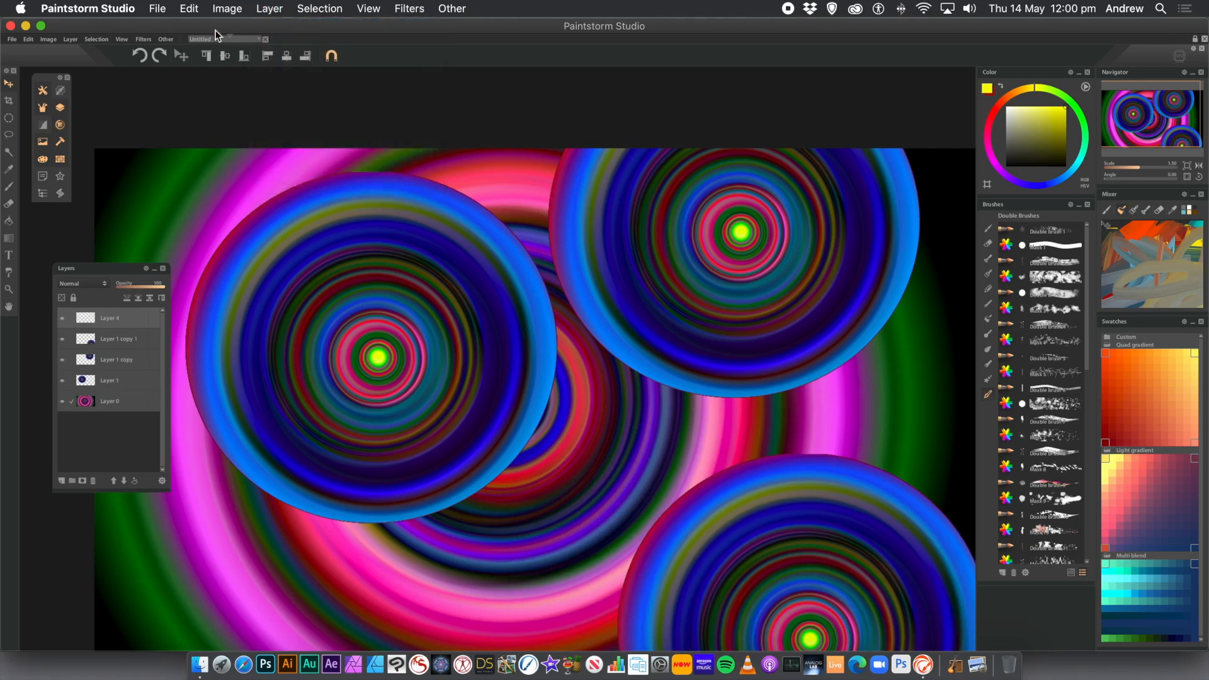
pyautogui.click(9, 117)
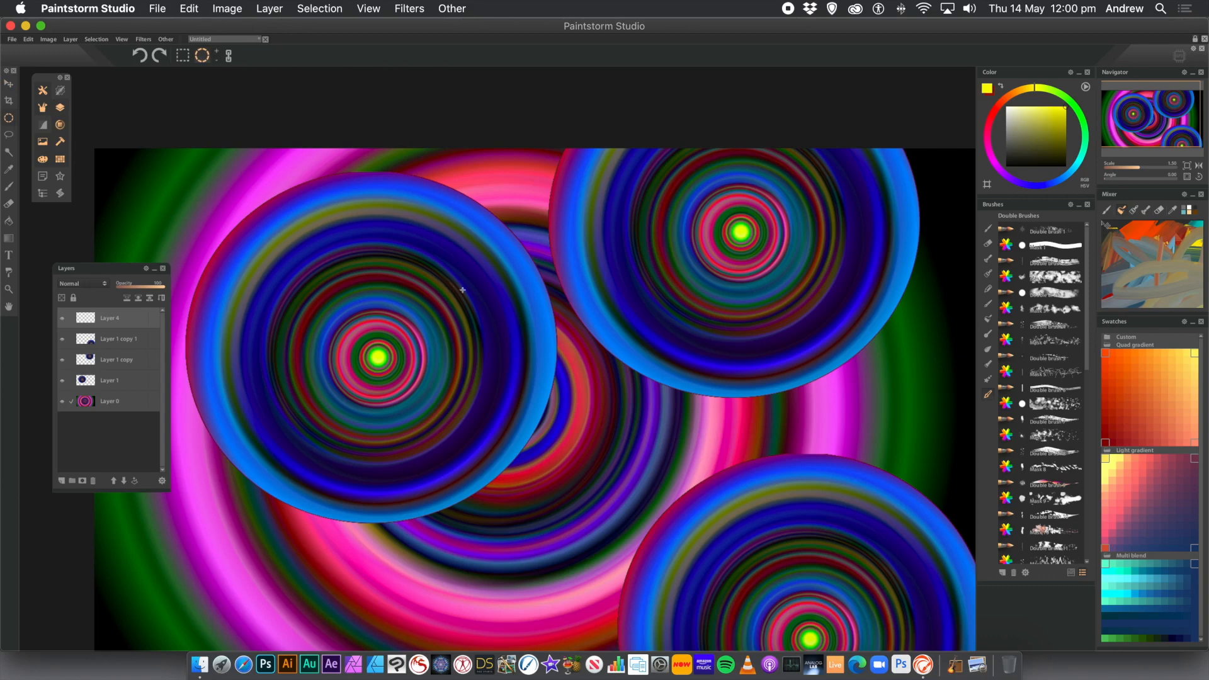
pyautogui.moveTo(462, 285); pyautogui.dragTo(570, 397)
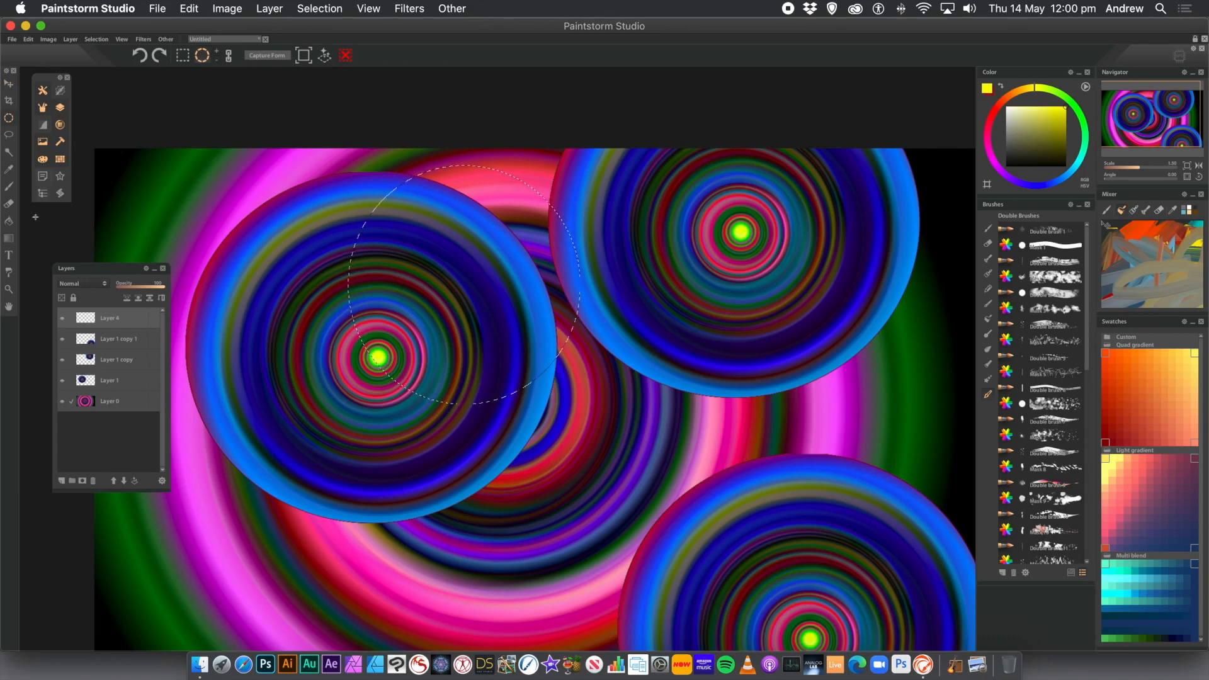
# Step: Choose the red-to-violet rainbow gradient preset and fill the small circular selection with a radial gradient drawn outward from its centre
pyautogui.click(9, 239)
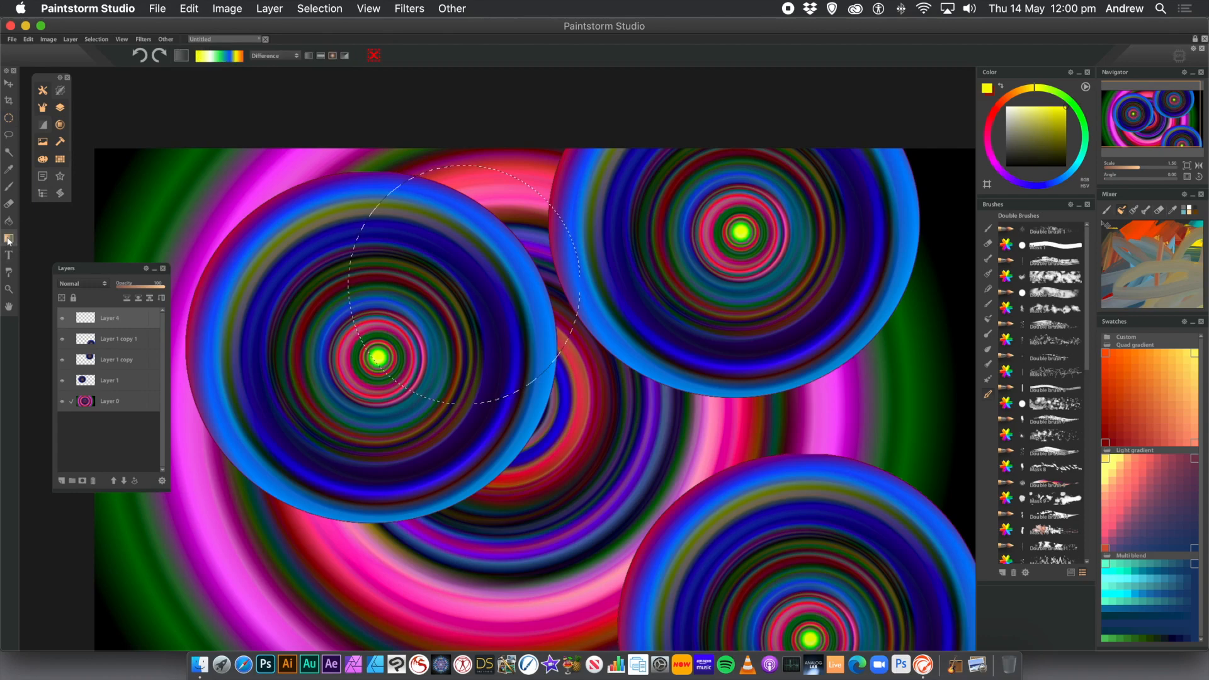
pyautogui.click(238, 60)
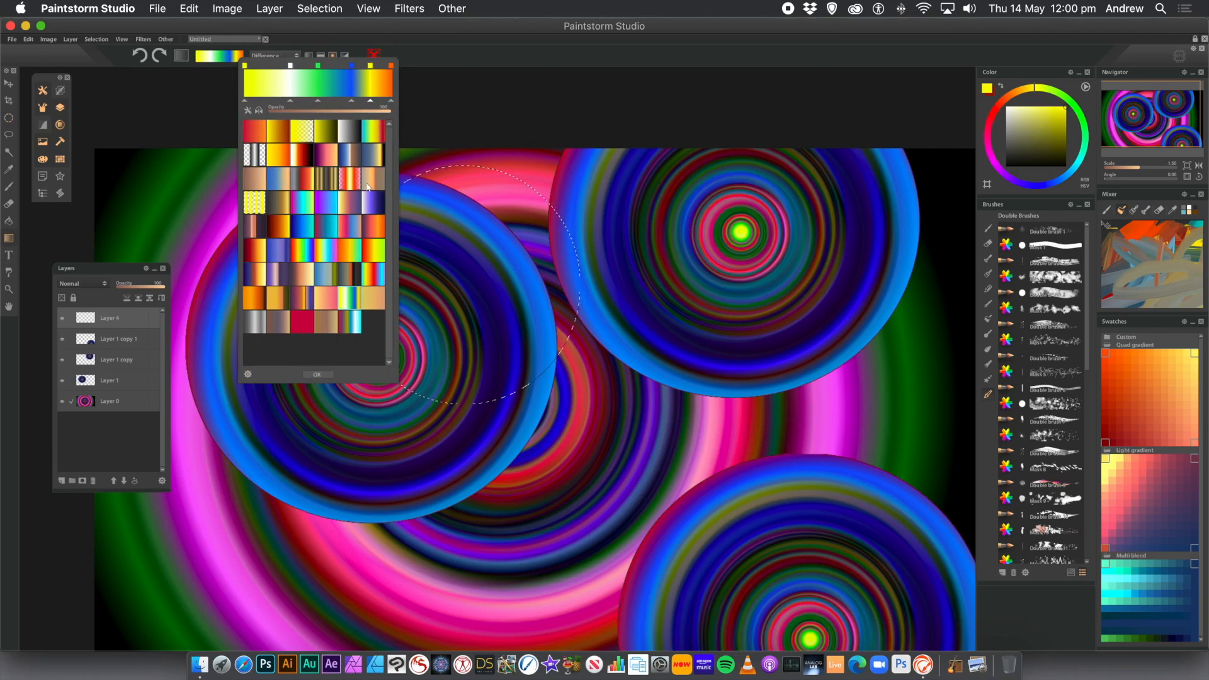
pyautogui.click(298, 252)
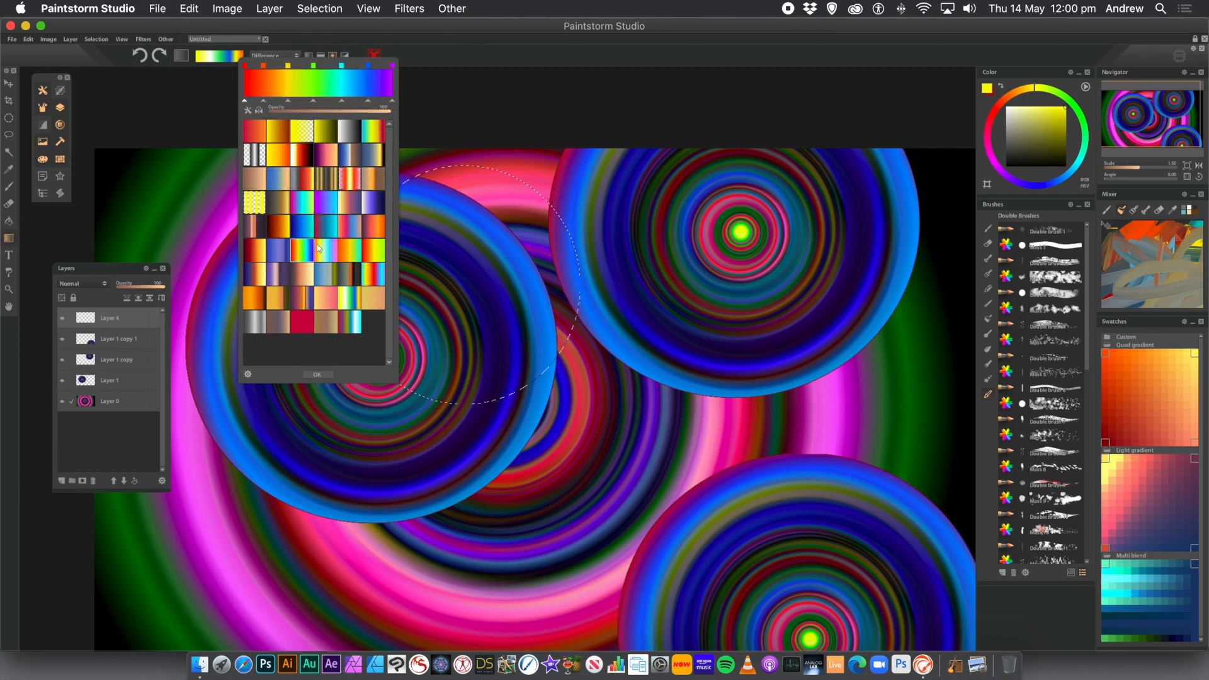
pyautogui.click(461, 55)
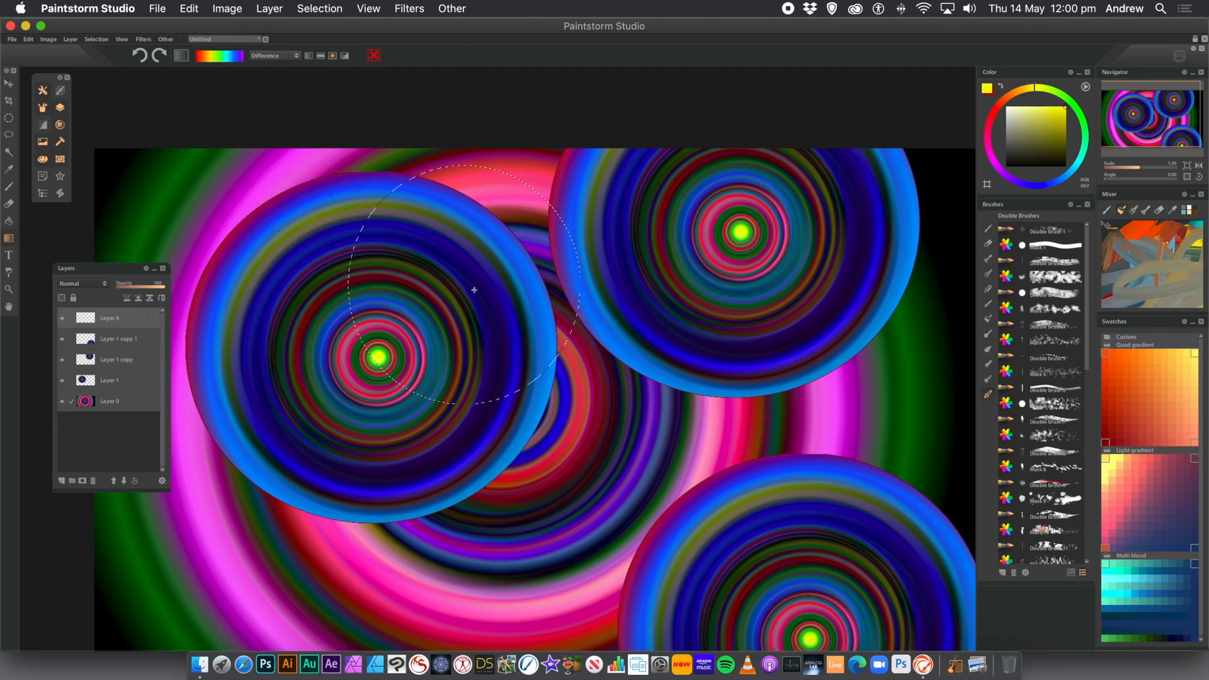
pyautogui.moveTo(475, 290); pyautogui.dragTo(570, 367)
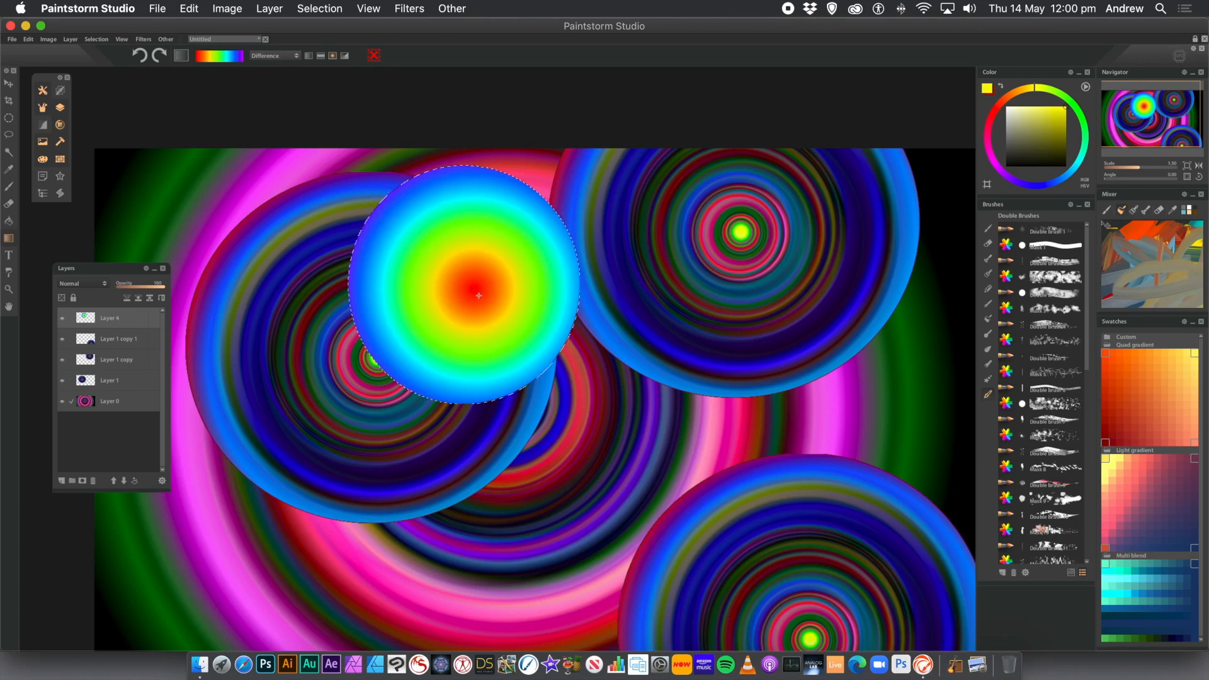
# Step: Layer several rainbow radial gradients in Difference mode inside the small circular selection, each drawn from its centre towards its lower-right edge
pyautogui.moveTo(473, 293); pyautogui.dragTo(516, 333)
pyautogui.moveTo(551, 371); pyautogui.dragTo(551, 371)
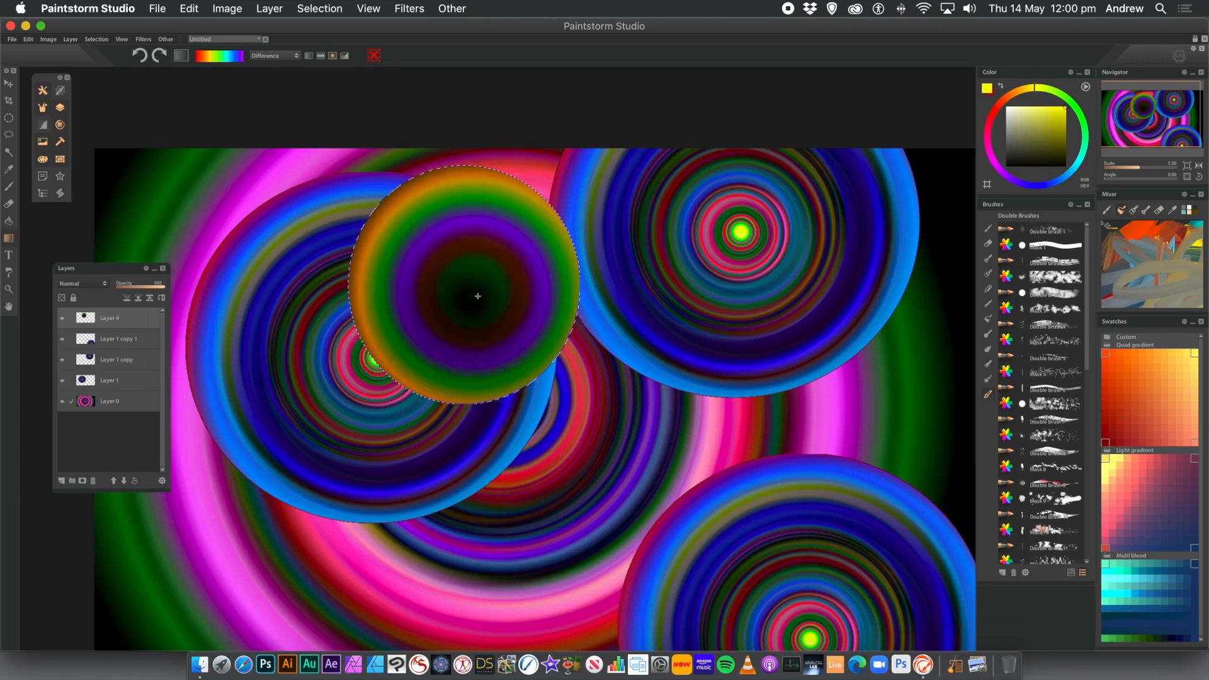
pyautogui.moveTo(553, 369); pyautogui.dragTo(535, 357)
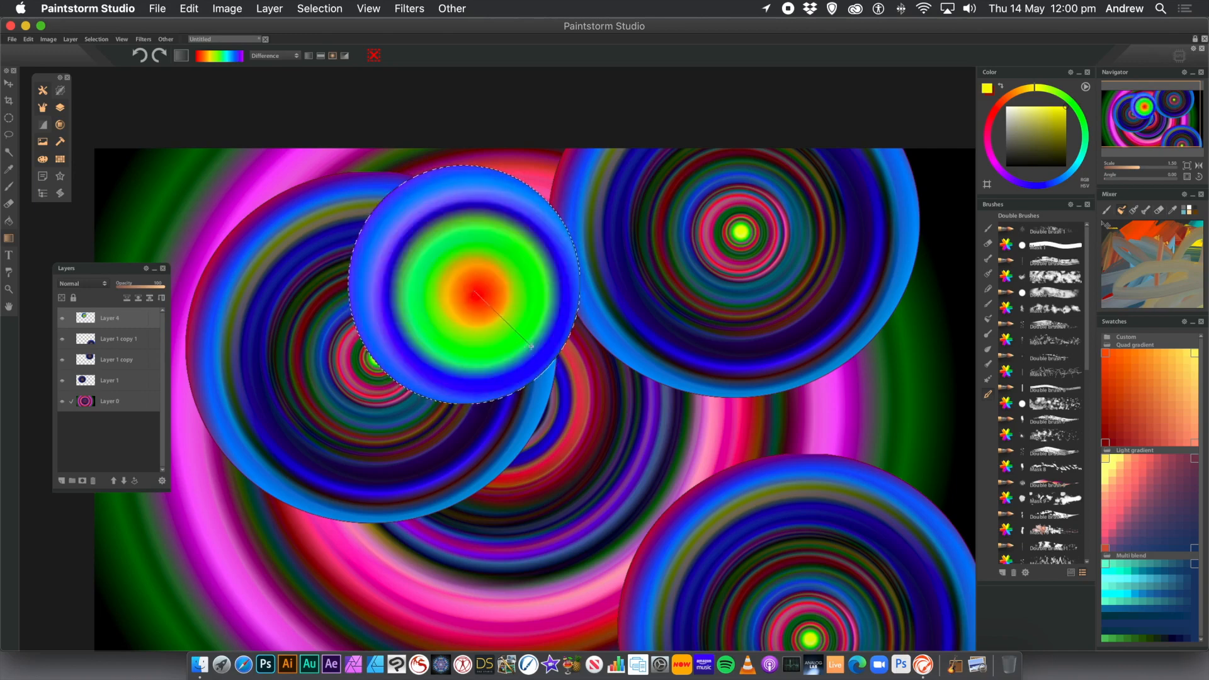
pyautogui.moveTo(561, 371); pyautogui.dragTo(562, 372)
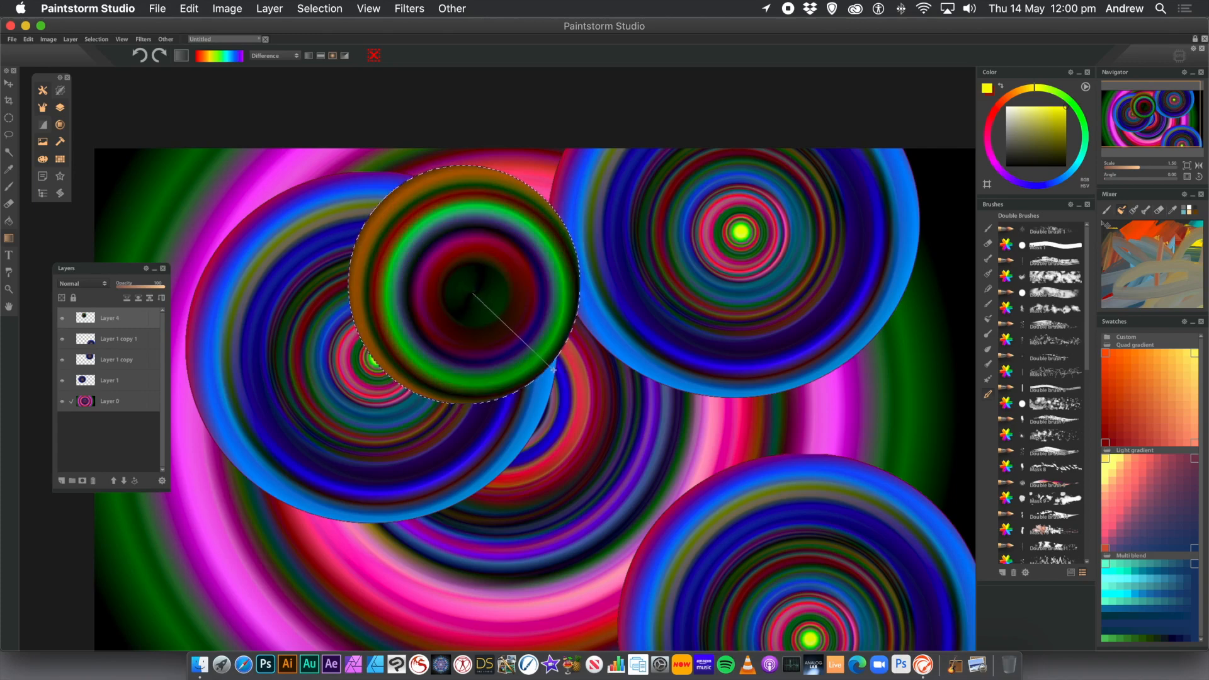
pyautogui.moveTo(553, 370); pyautogui.dragTo(545, 364)
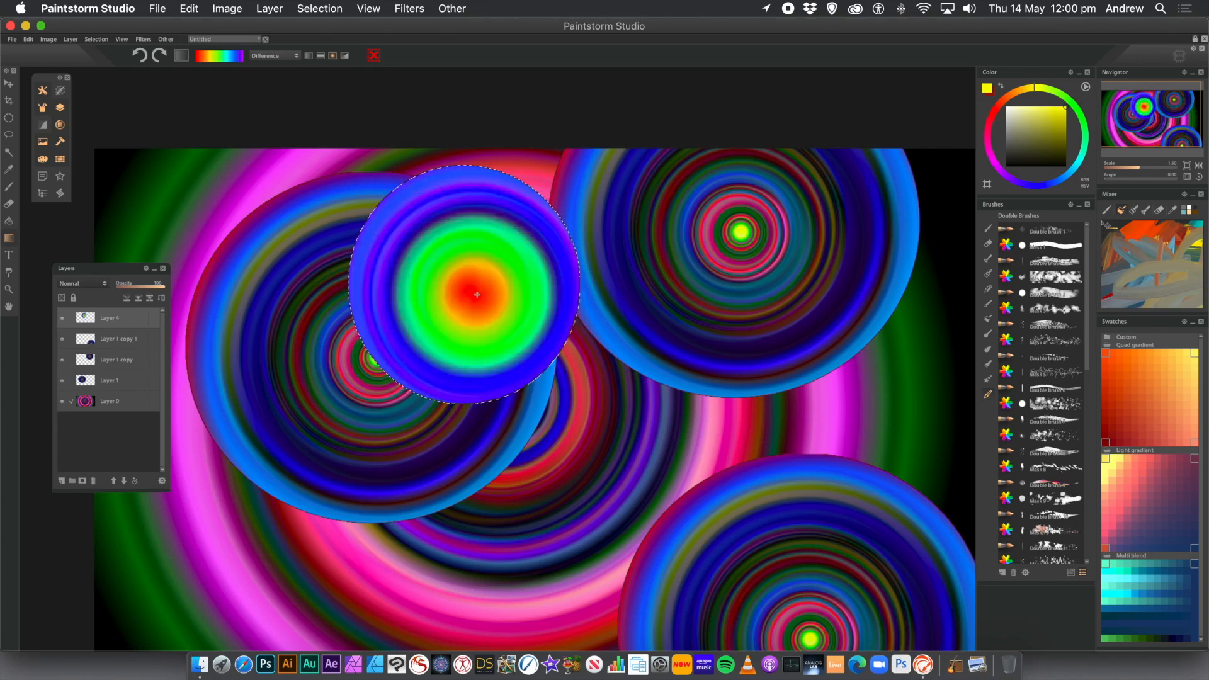
pyautogui.moveTo(571, 368); pyautogui.dragTo(501, 319)
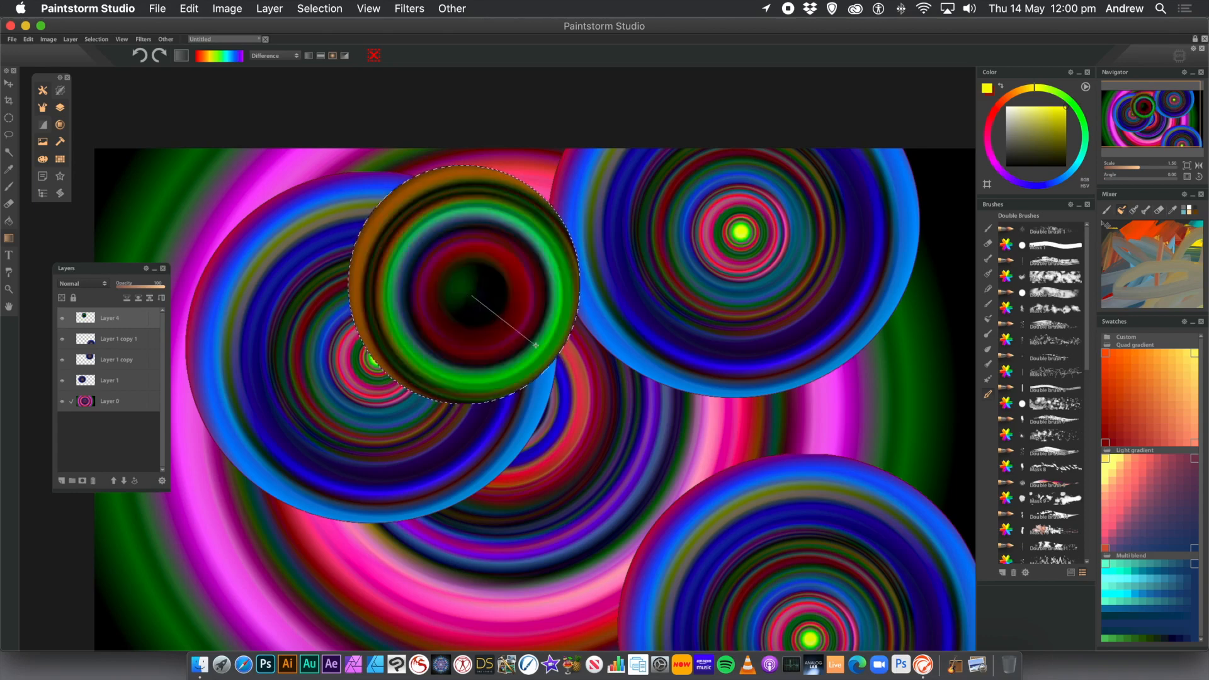
# Step: Add progressively shorter Difference-mode radial gradients from the small circle's centre to build tight concentric rings in its middle
pyautogui.moveTo(537, 348); pyautogui.dragTo(513, 332)
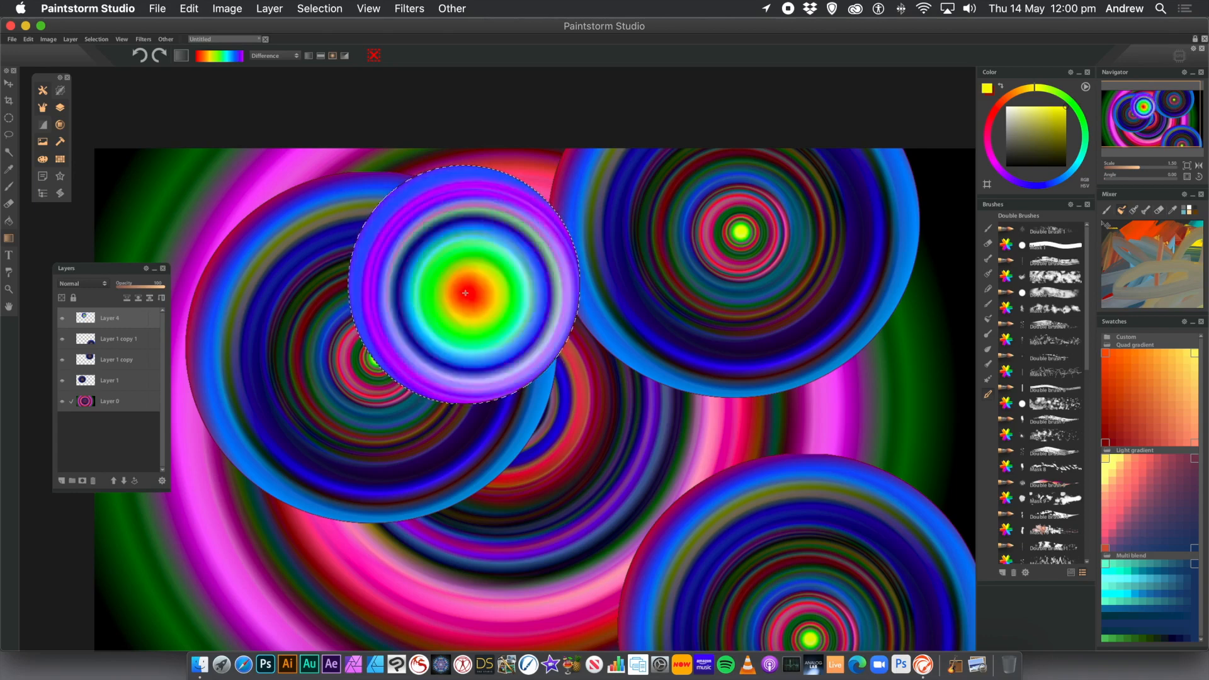
pyautogui.moveTo(510, 326); pyautogui.dragTo(512, 328)
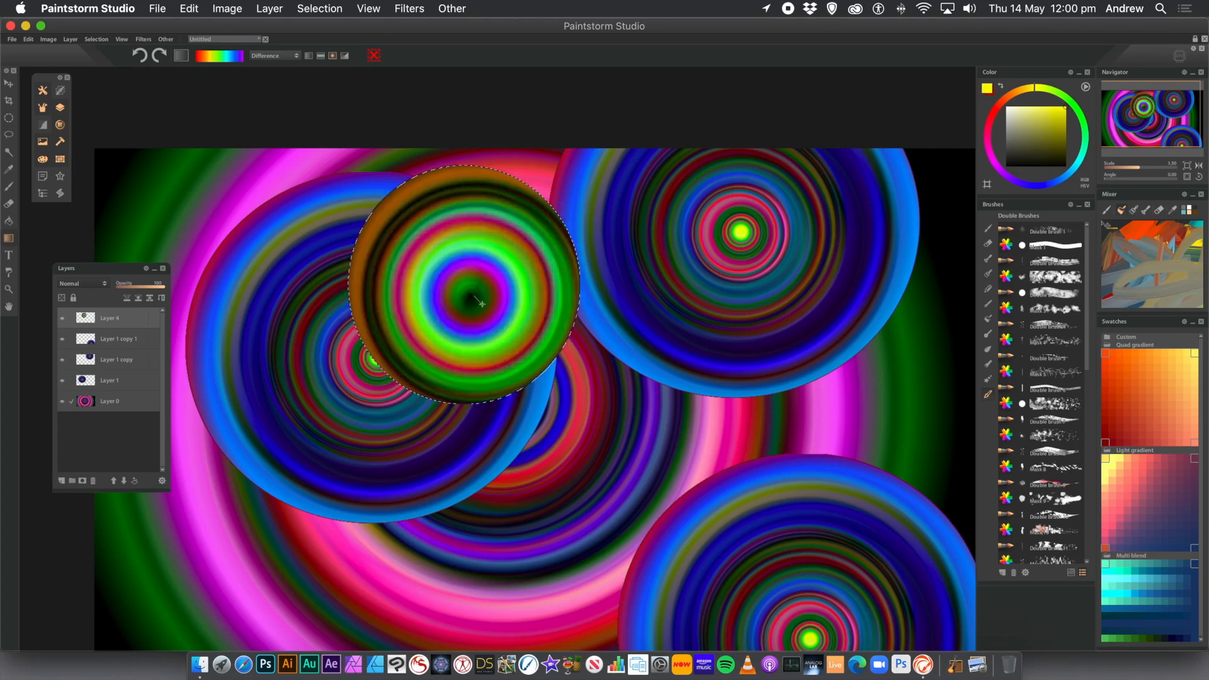
pyautogui.moveTo(505, 322); pyautogui.dragTo(501, 320)
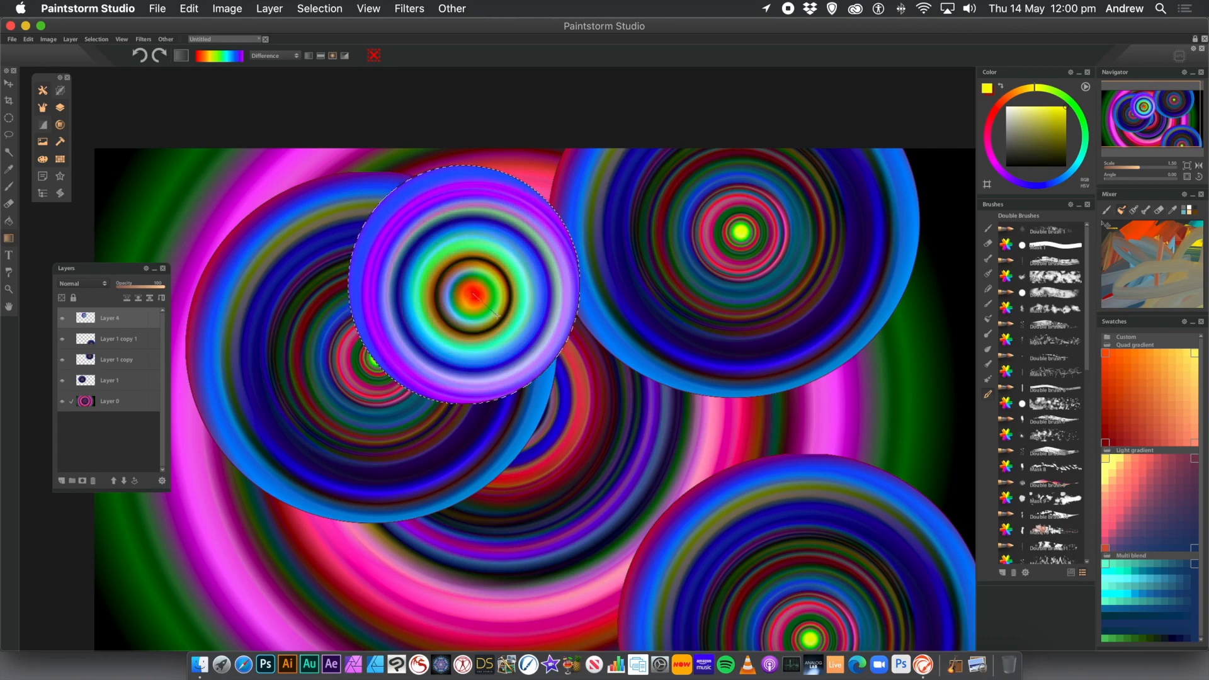
pyautogui.moveTo(475, 293); pyautogui.dragTo(489, 310)
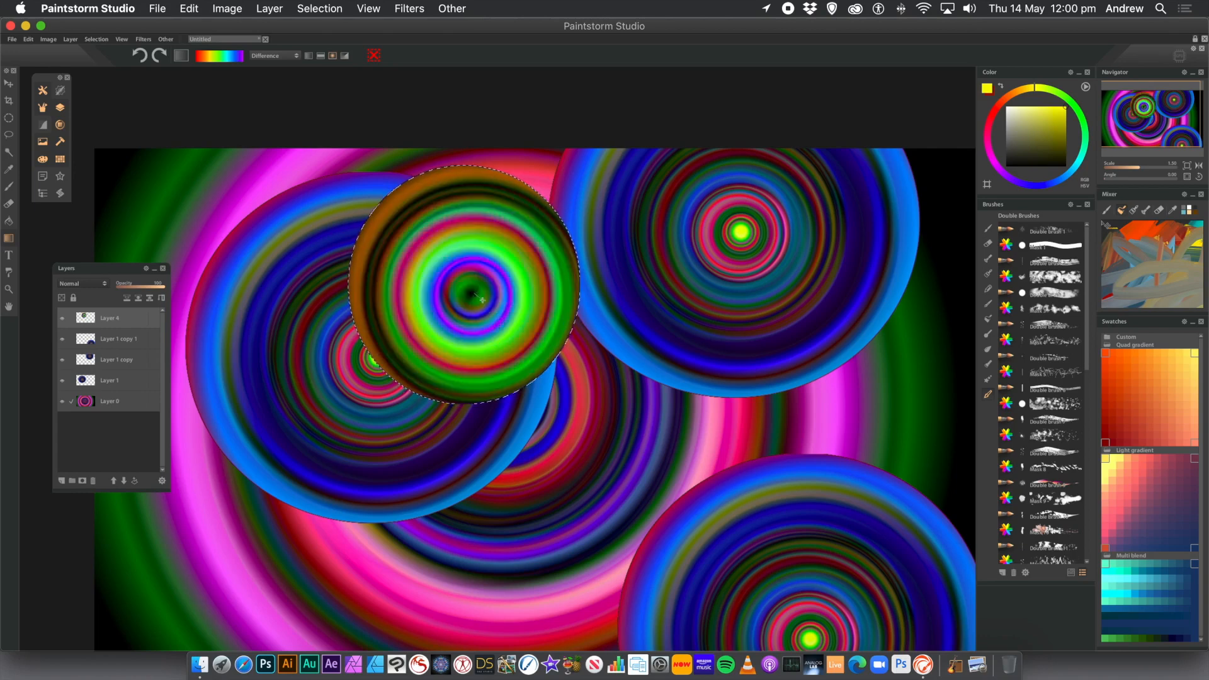
pyautogui.moveTo(483, 302); pyautogui.dragTo(486, 304)
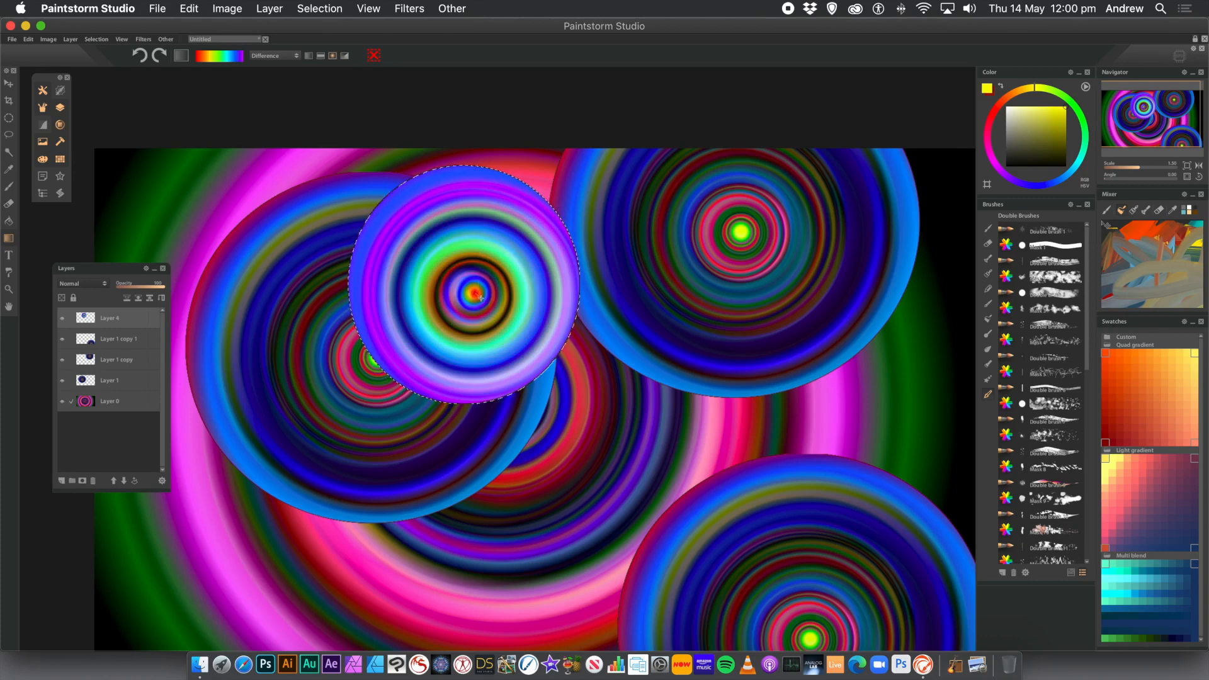
pyautogui.press('super+z')
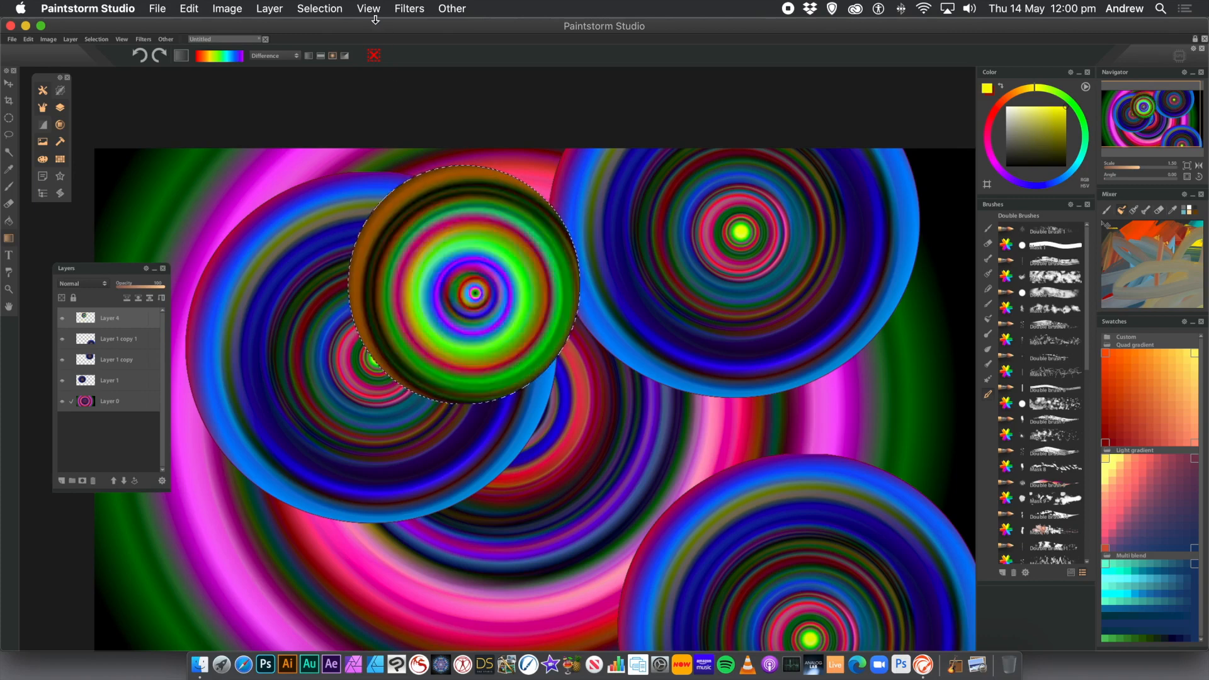
# Step: Clear the selection and move the small ringed circle down and right into the gap between the three large circles
pyautogui.click(346, 10)
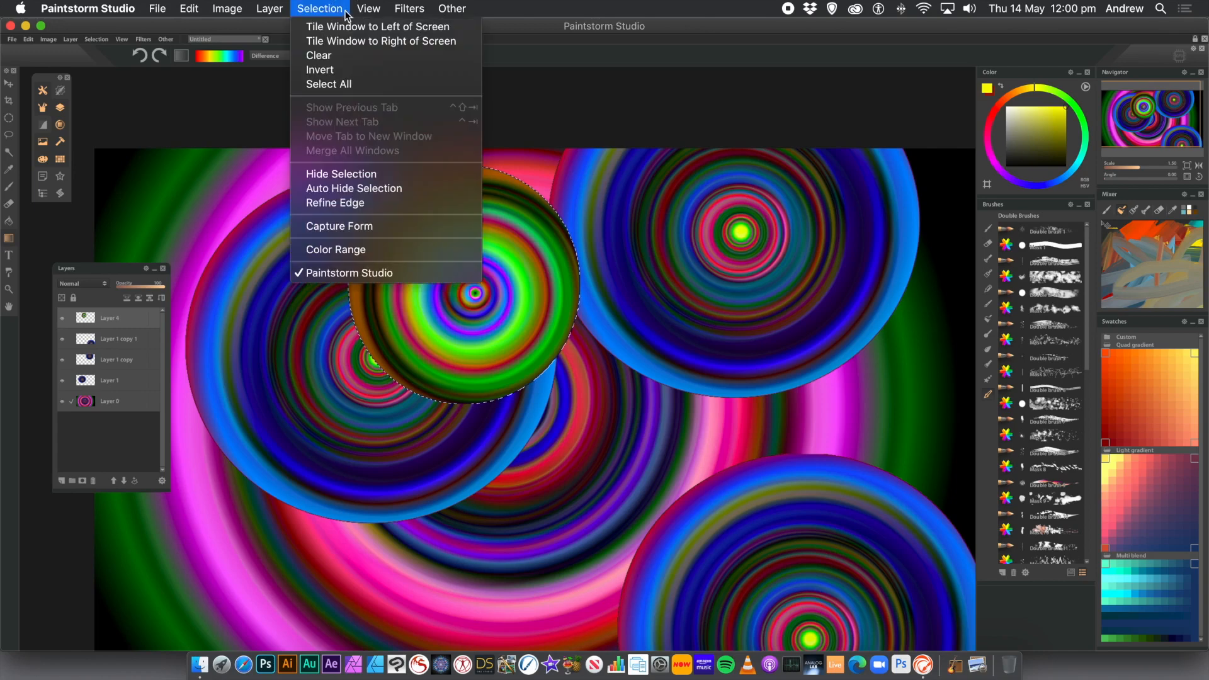
pyautogui.click(339, 56)
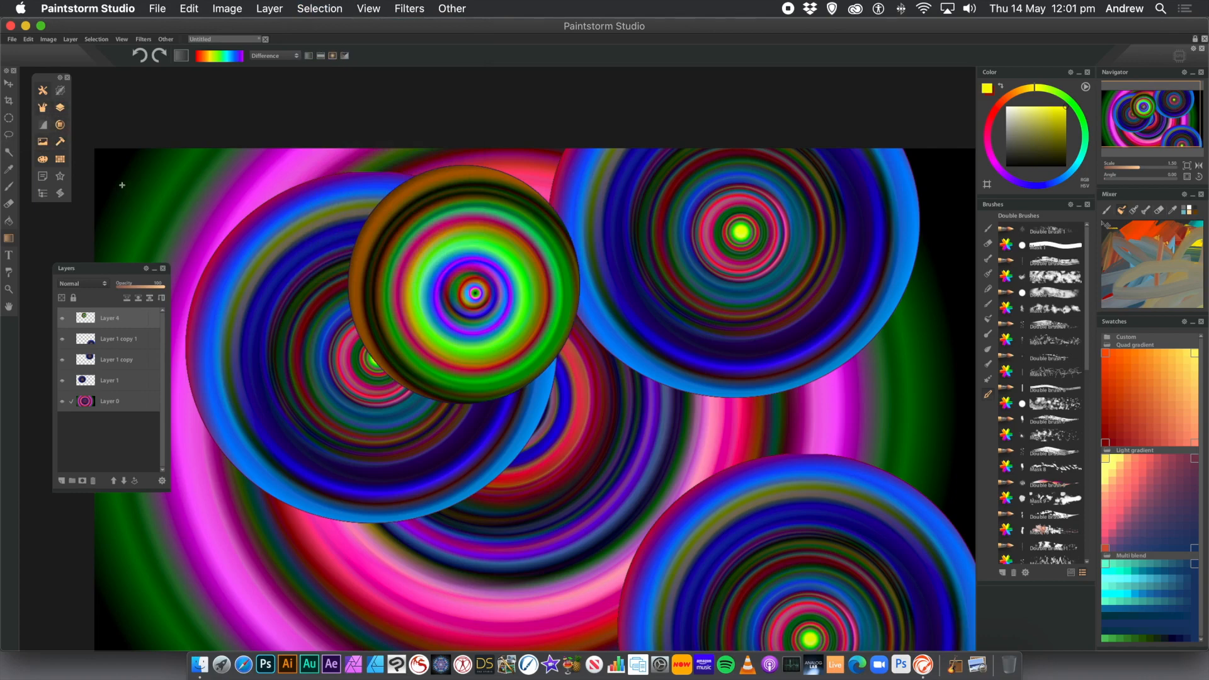
pyautogui.click(13, 85)
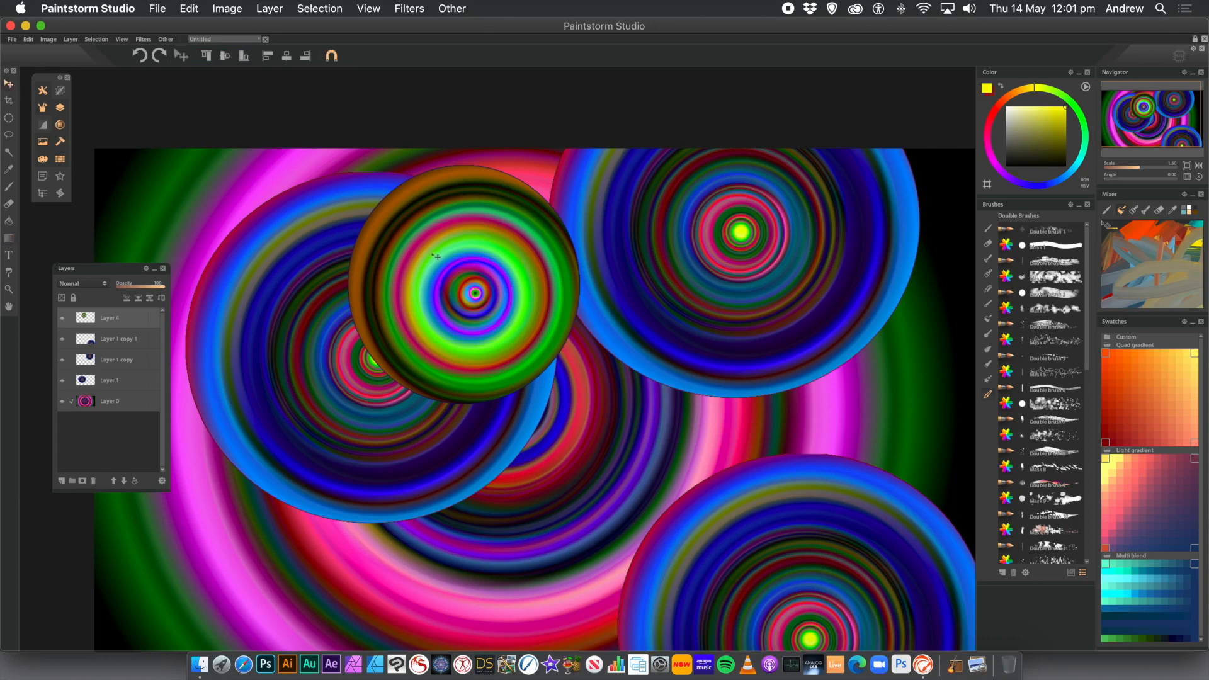
pyautogui.moveTo(431, 255); pyautogui.dragTo(586, 442)
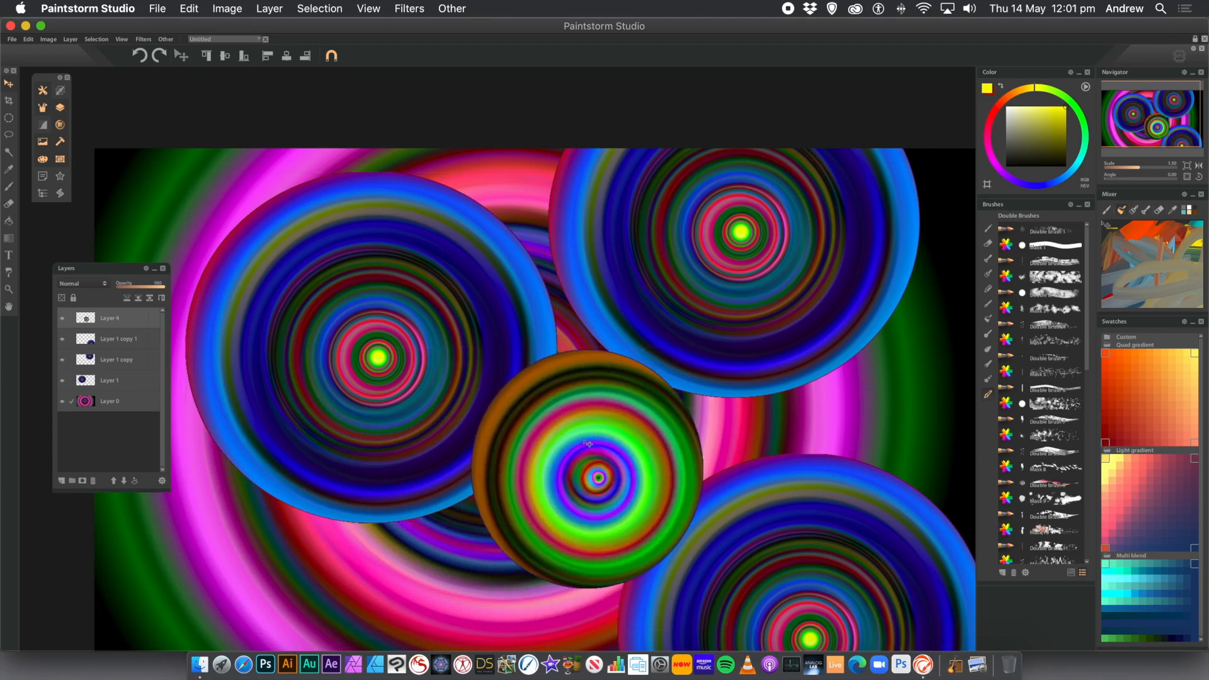